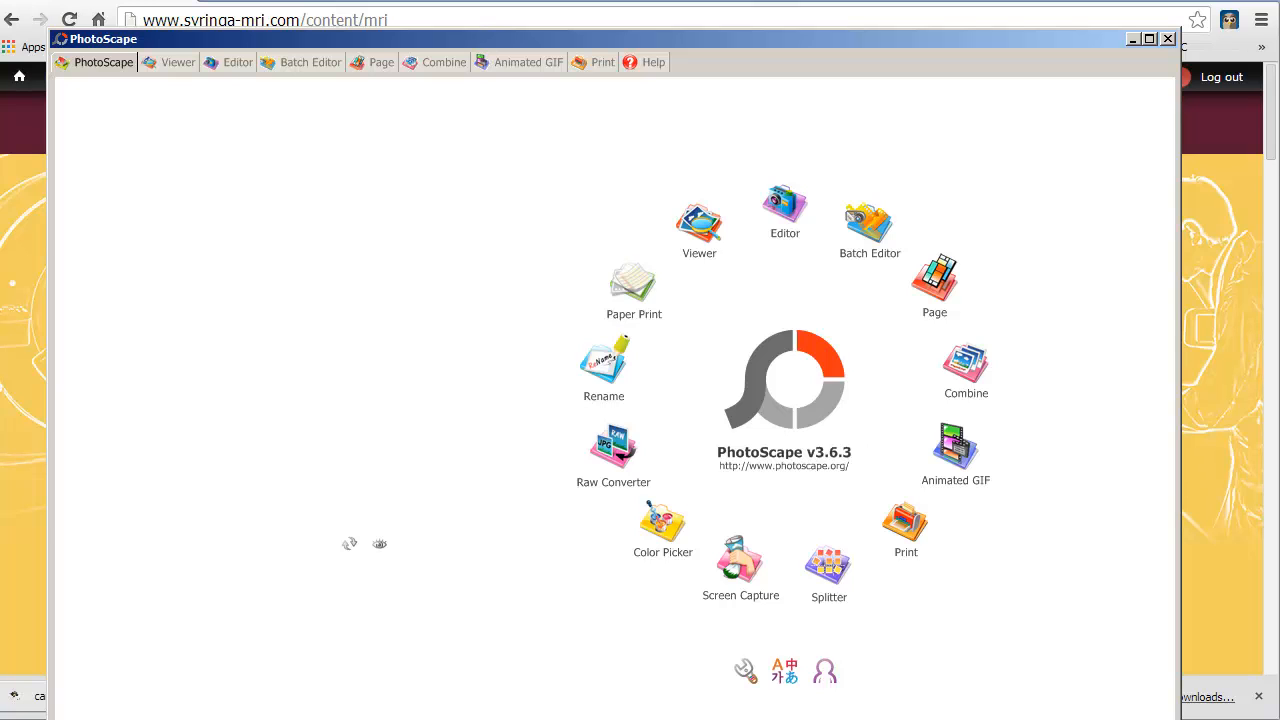
Load photo.JPG into the editor and resize it to 480 pixels wide with the aspect ratio preserved
{"action": "left_click_drag", "start_coordinate": [1279, 480], "coordinate": [402, 361]}
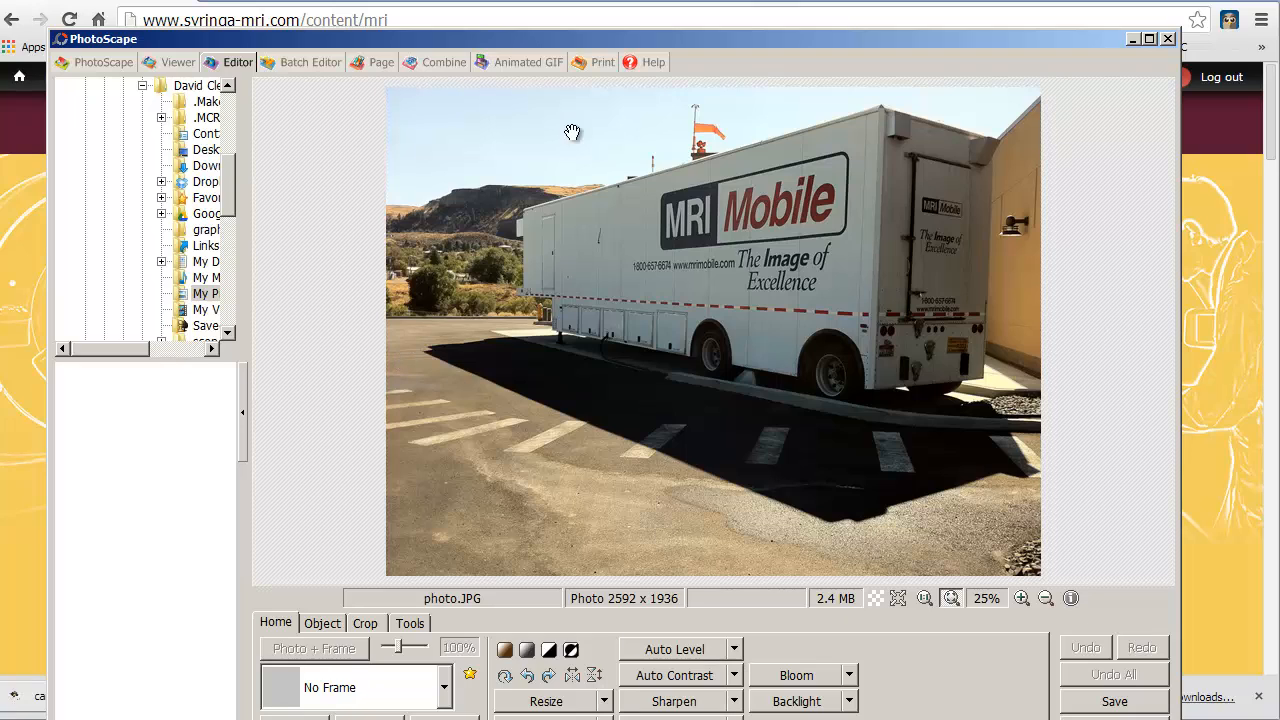
{"action": "left_click_drag", "start_coordinate": [612, 52], "coordinate": [614, 37]}
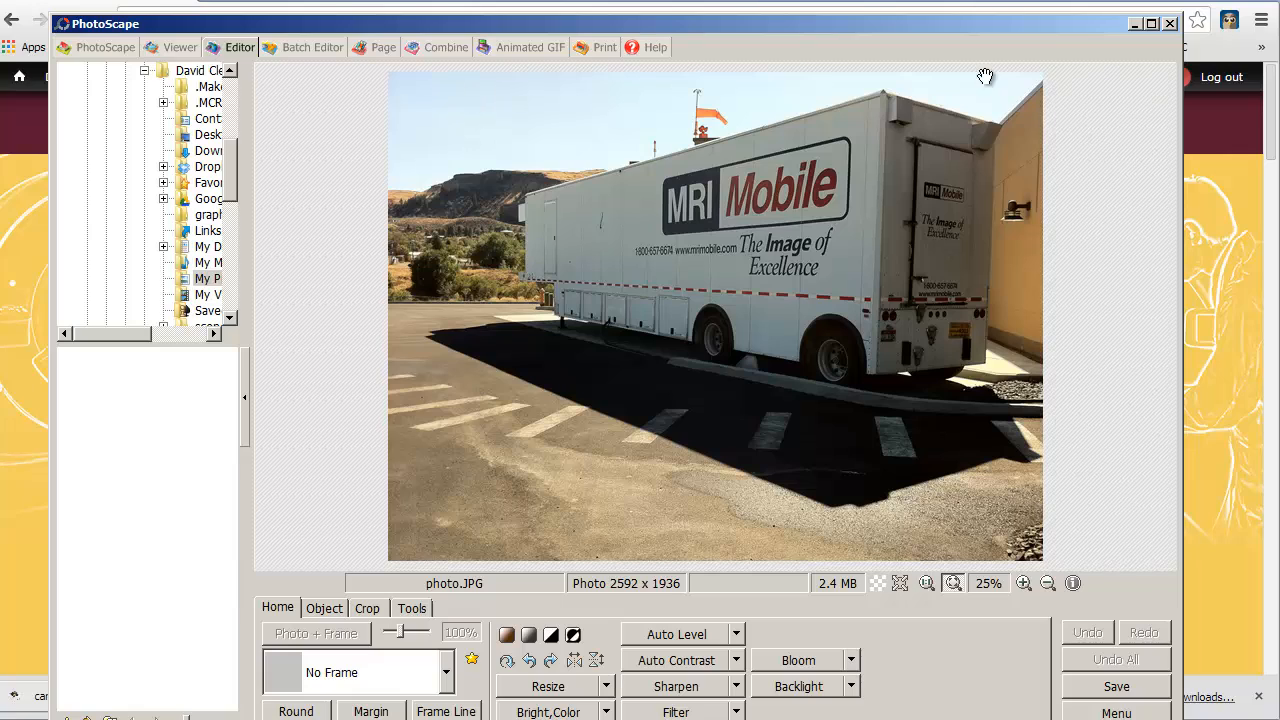
{"action": "left_click", "coordinate": [567, 690]}
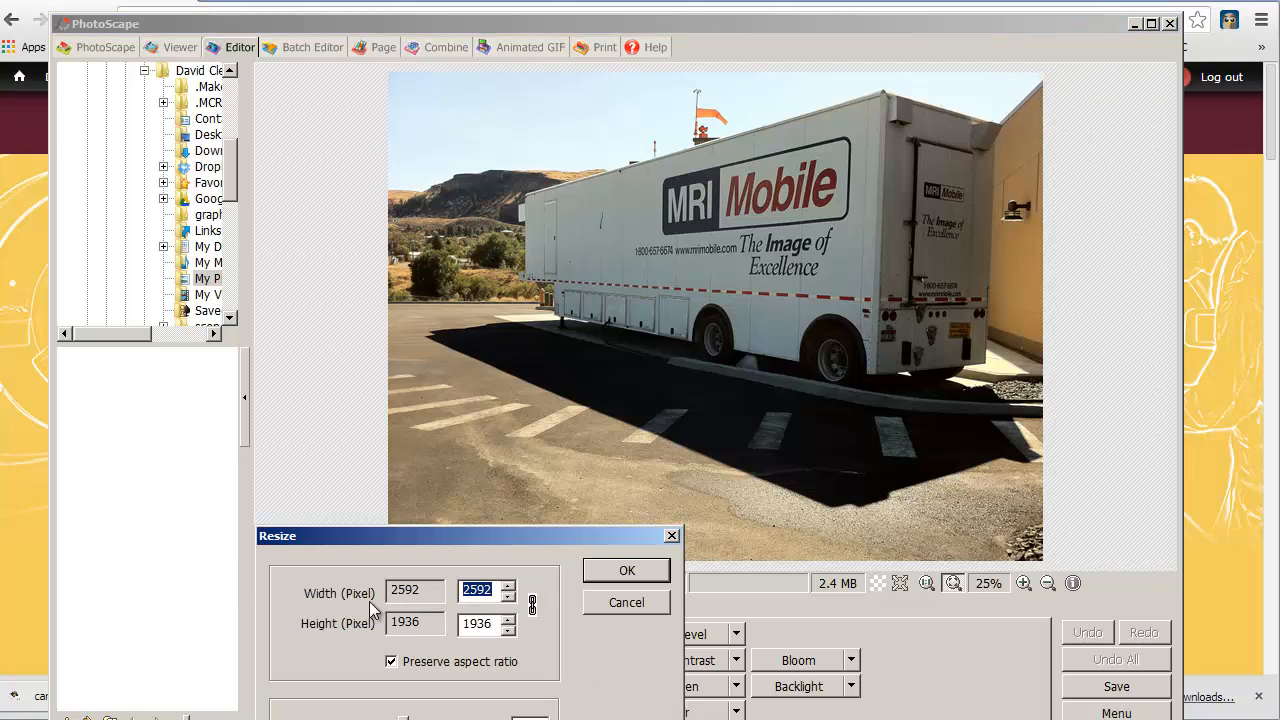
{"action": "type", "text": "480"}
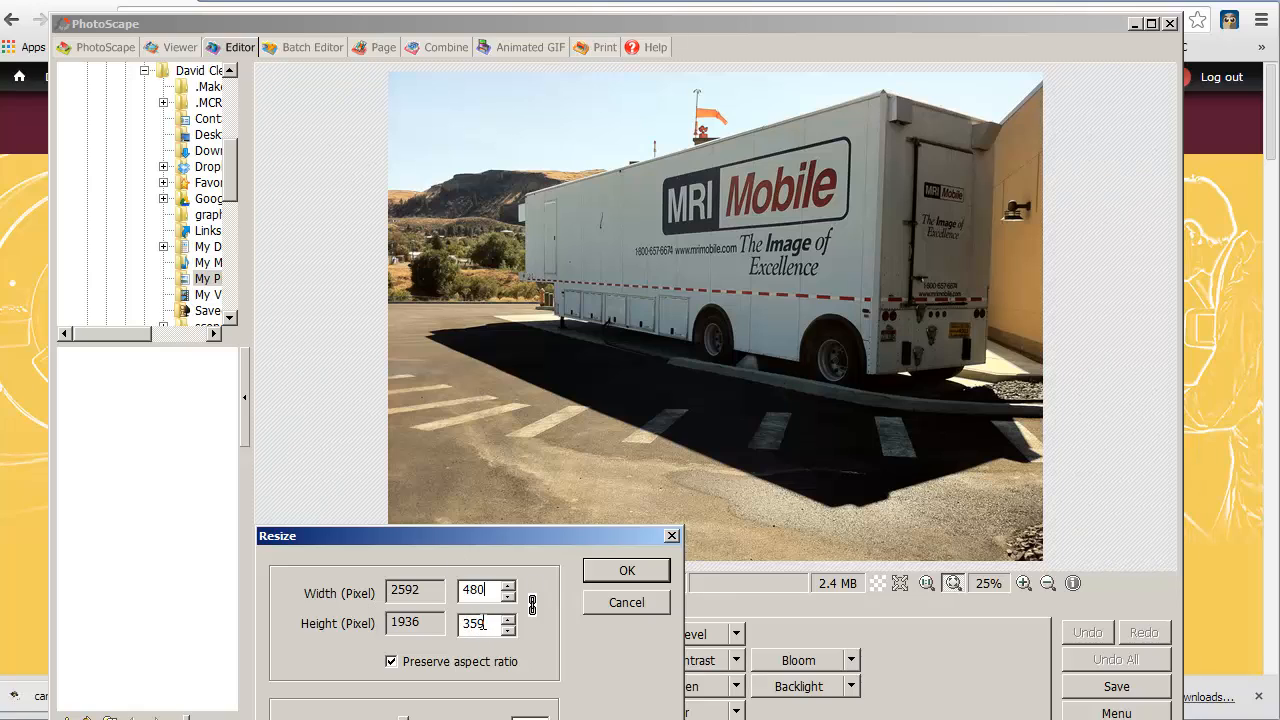
{"action": "left_click", "coordinate": [487, 598]}
{"action": "left_click", "coordinate": [653, 569]}
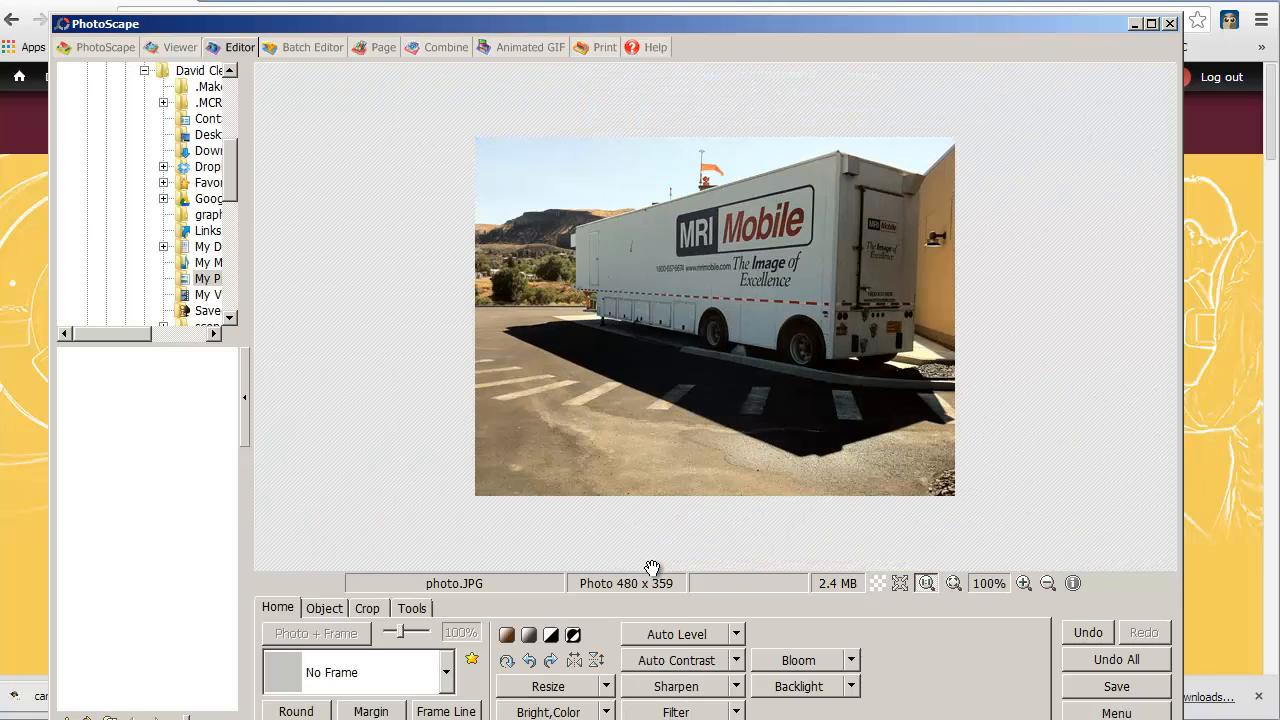
Save the resized photo as a new JPEG named MRI Van01 in the MRI Images folder
{"action": "left_click", "coordinate": [1137, 688]}
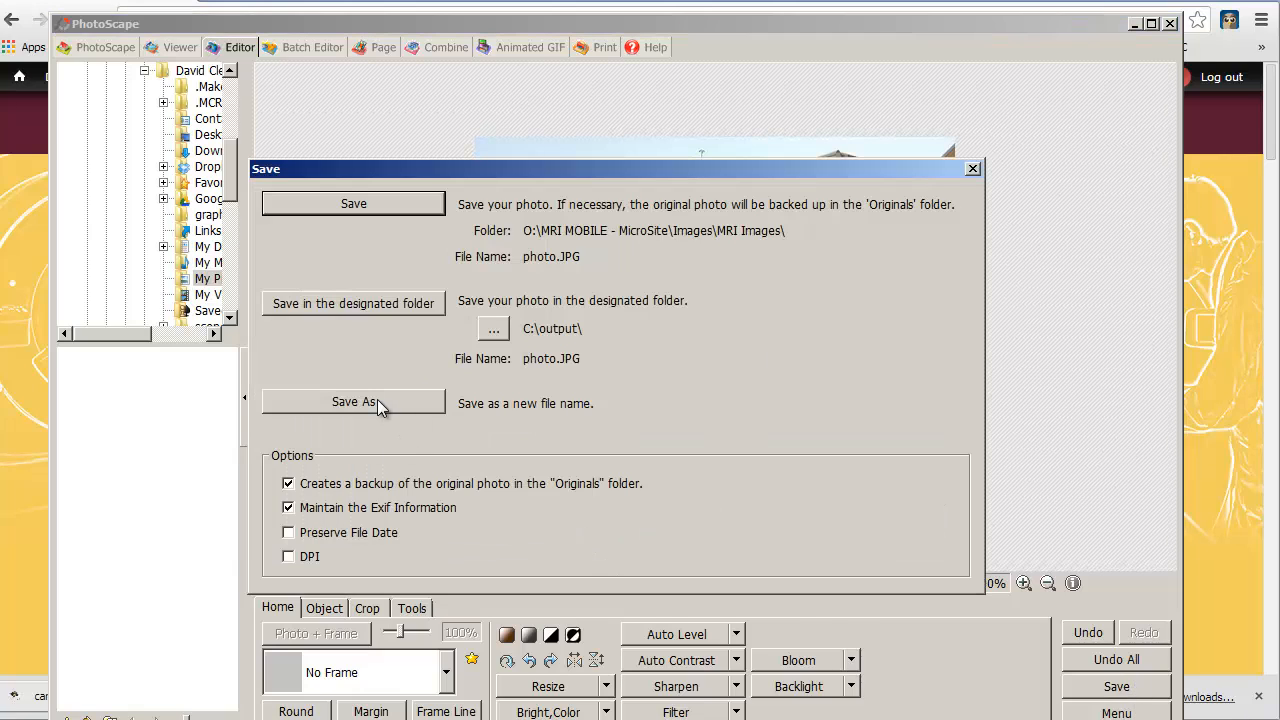
{"action": "left_click", "coordinate": [377, 401]}
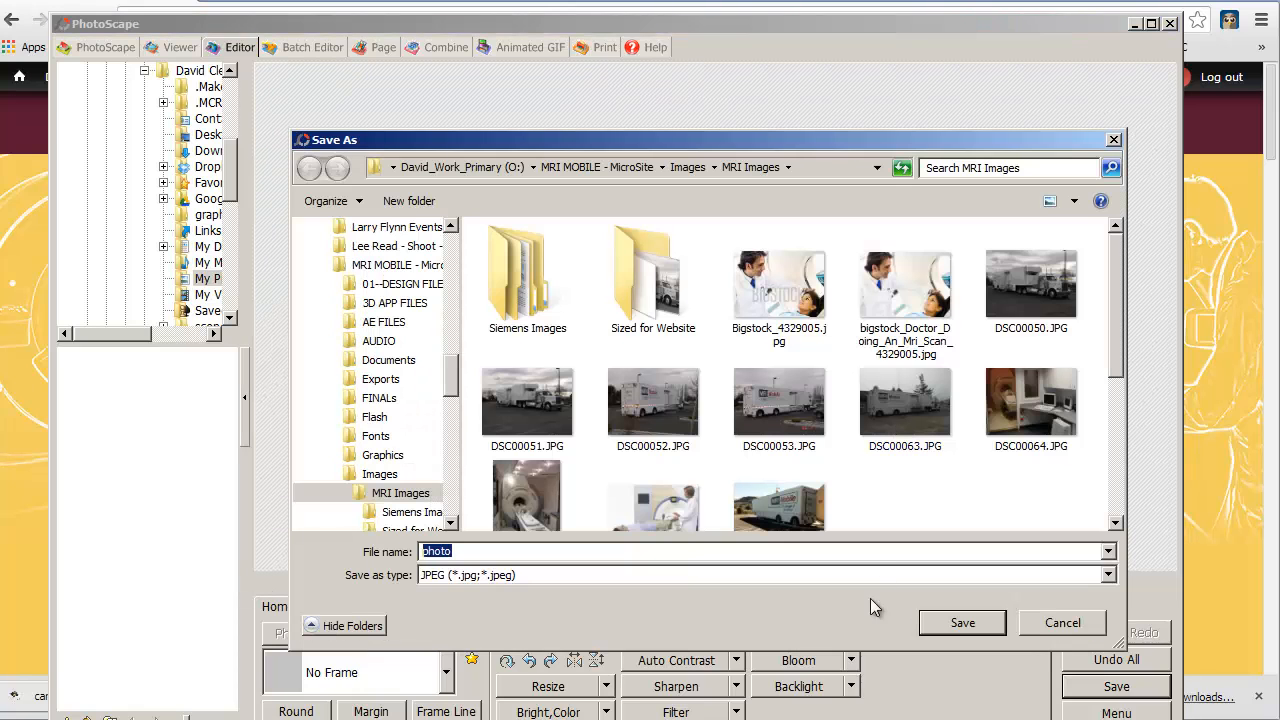
{"action": "left_click_drag", "start_coordinate": [1121, 328], "coordinate": [1117, 422]}
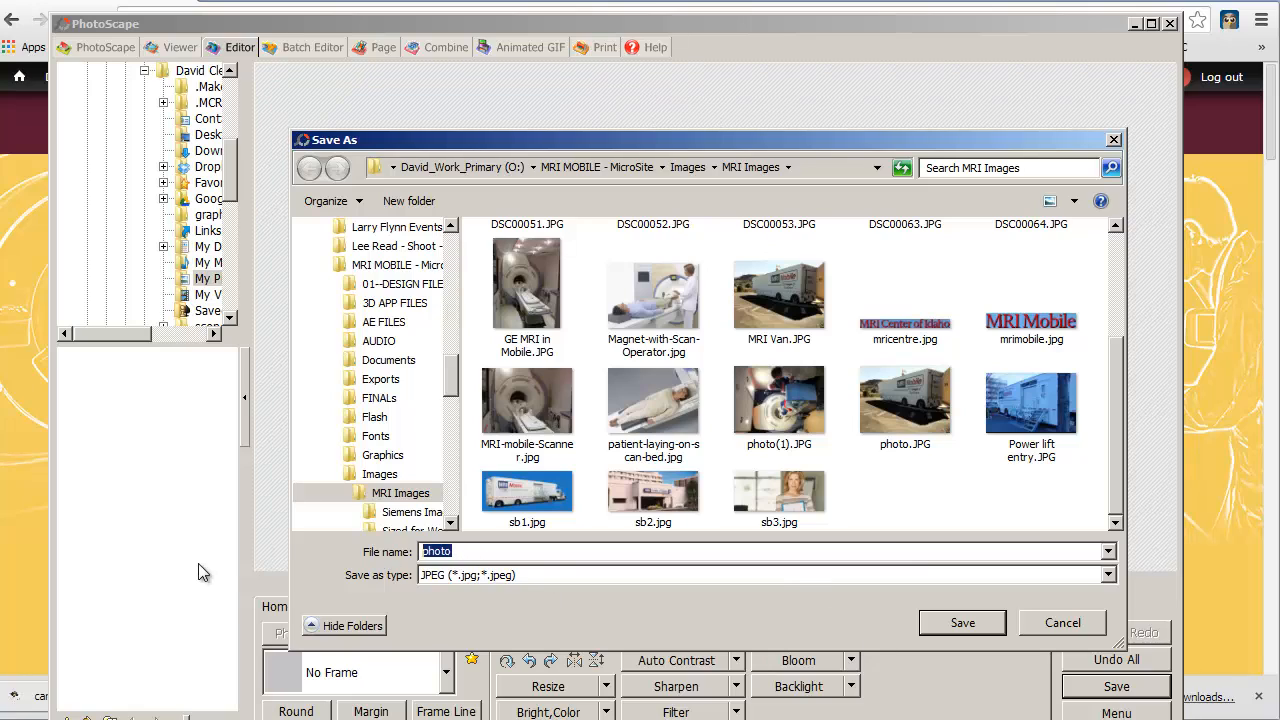
{"action": "type", "text": "MRI Van"}
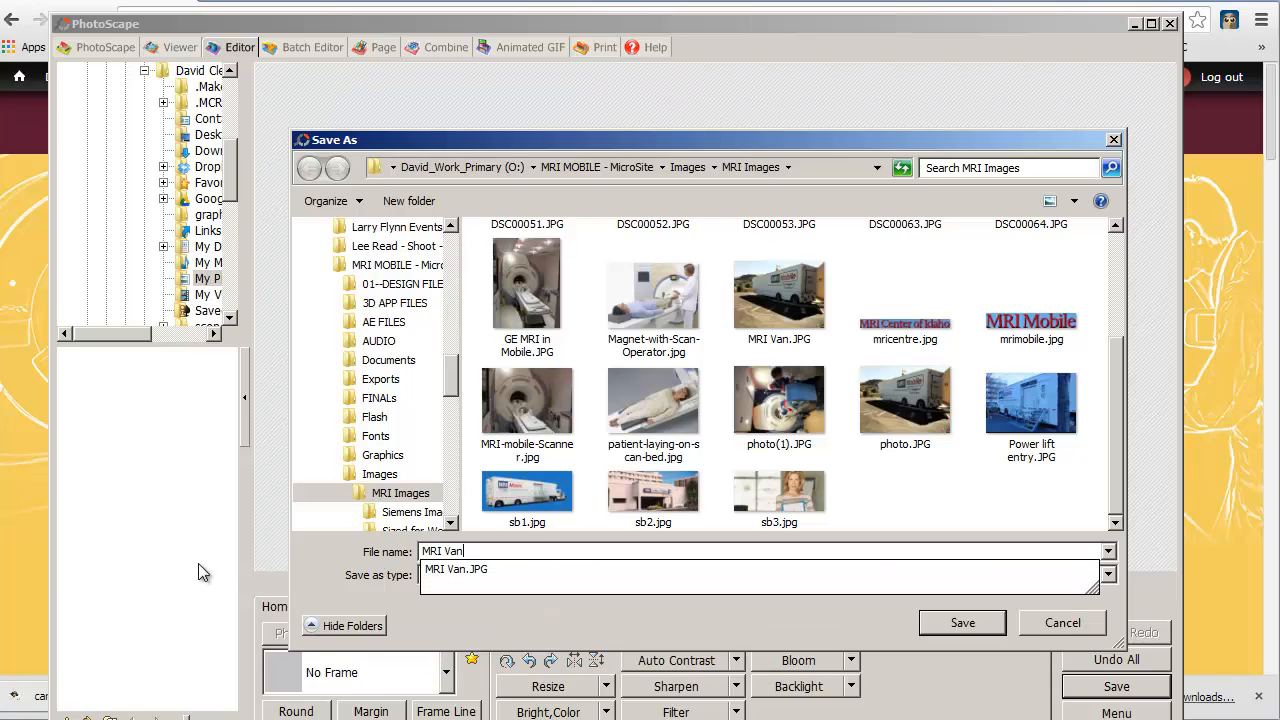
{"action": "type", "text": "01"}
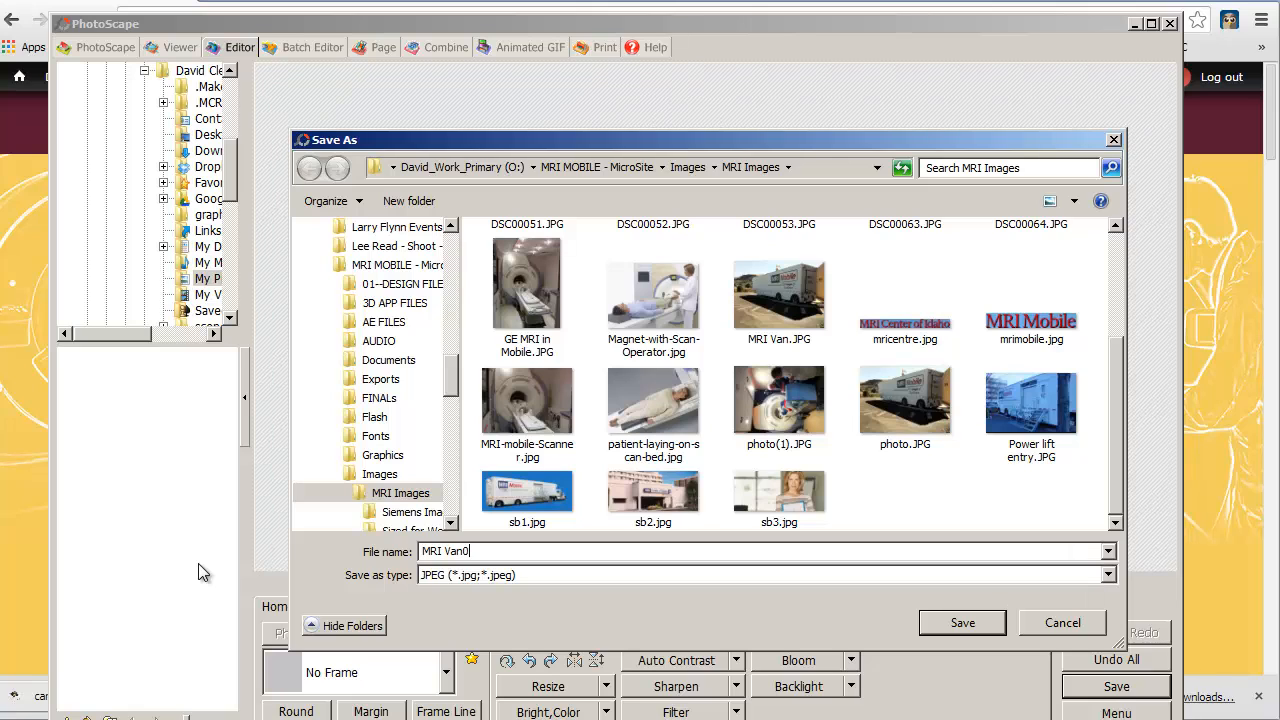
{"action": "left_click", "coordinate": [995, 624]}
Set the JPEG quality to 70% and finish saving the file
{"action": "left_click_drag", "start_coordinate": [469, 317], "coordinate": [685, 318]}
{"action": "left_click", "coordinate": [552, 333]}
{"action": "left_click_drag", "start_coordinate": [600, 317], "coordinate": [409, 357]}
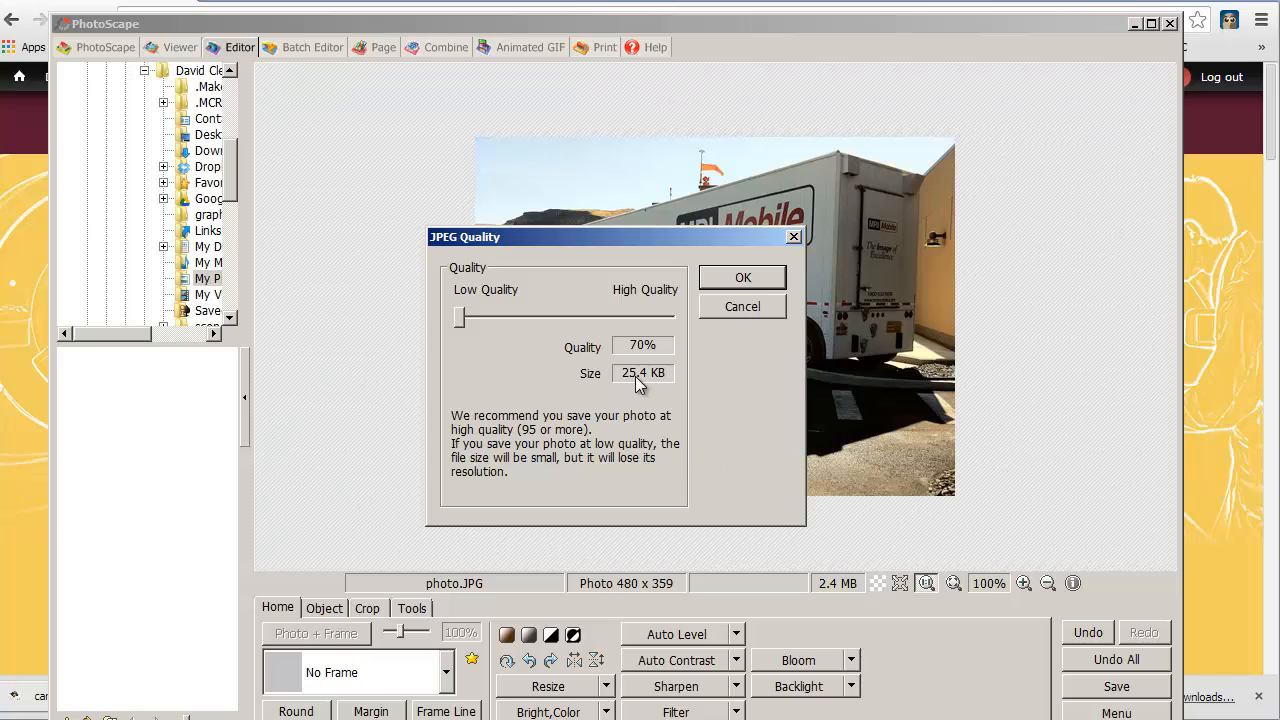
{"action": "left_click", "coordinate": [770, 279]}
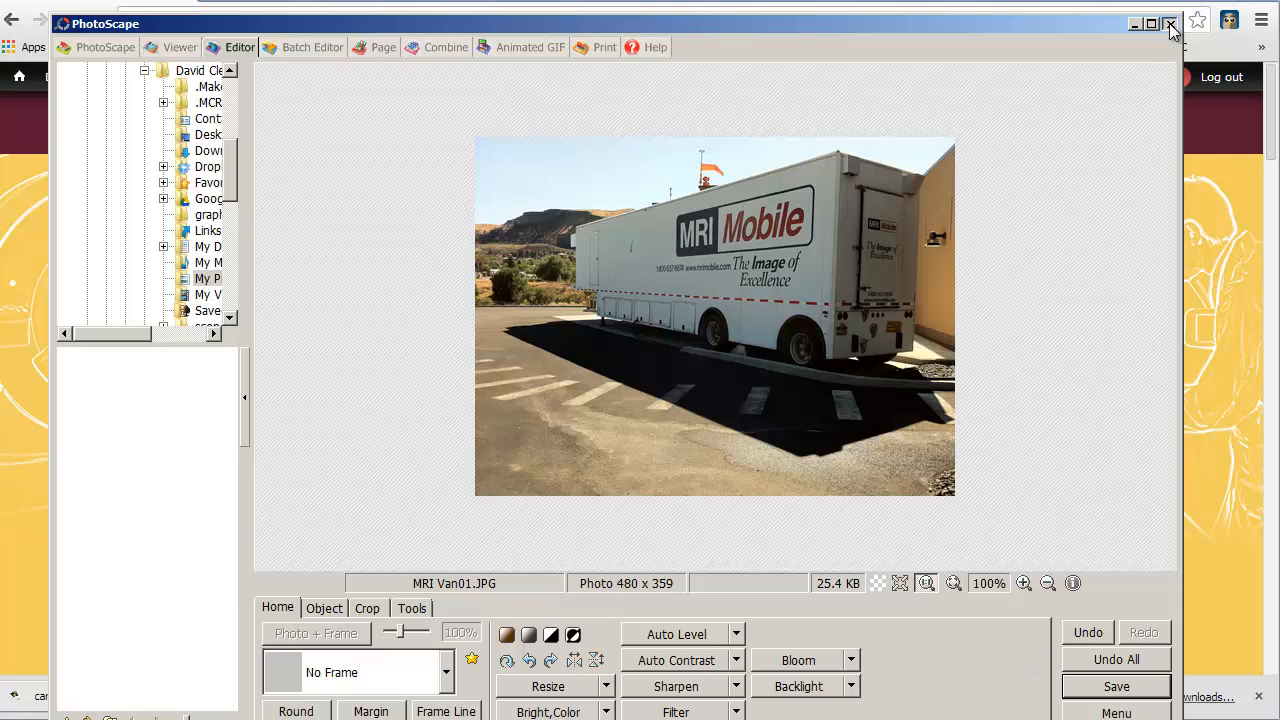
Close PhotoScape, returning to Chrome, and open the "This is MRI!" page for editing with a taller body editor
{"action": "left_click", "coordinate": [1170, 24]}
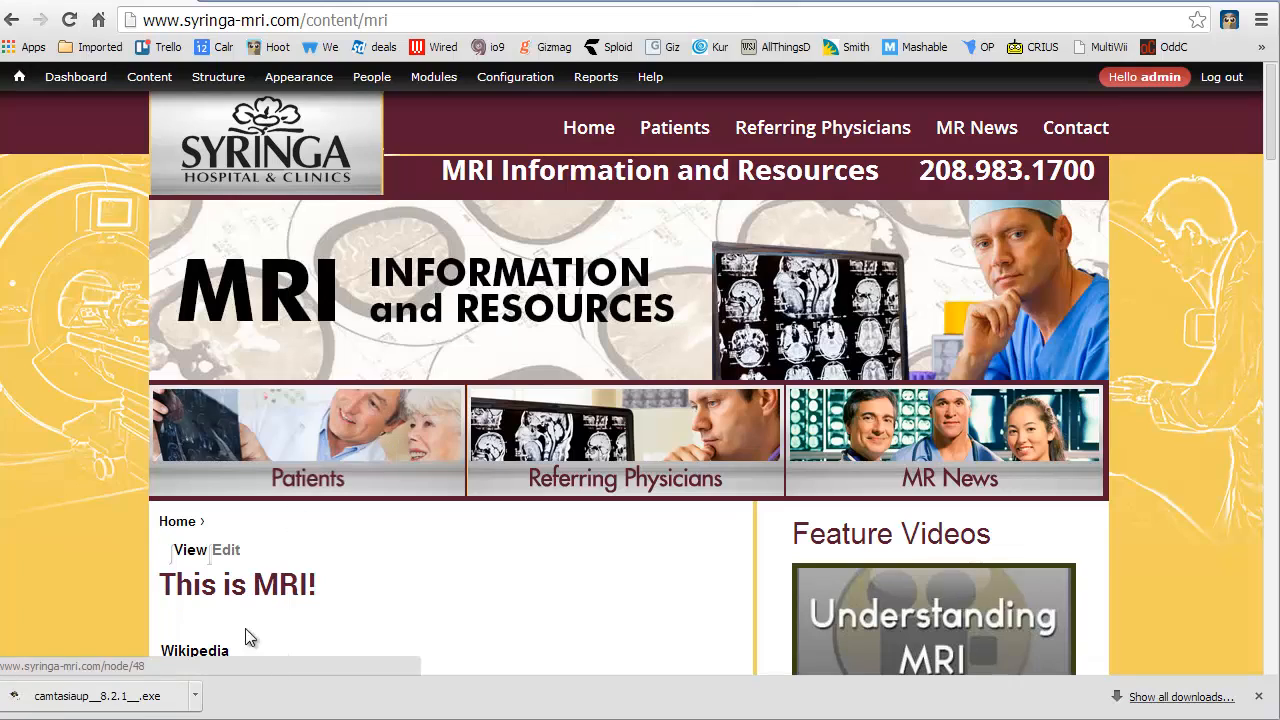
{"action": "left_click", "coordinate": [224, 551]}
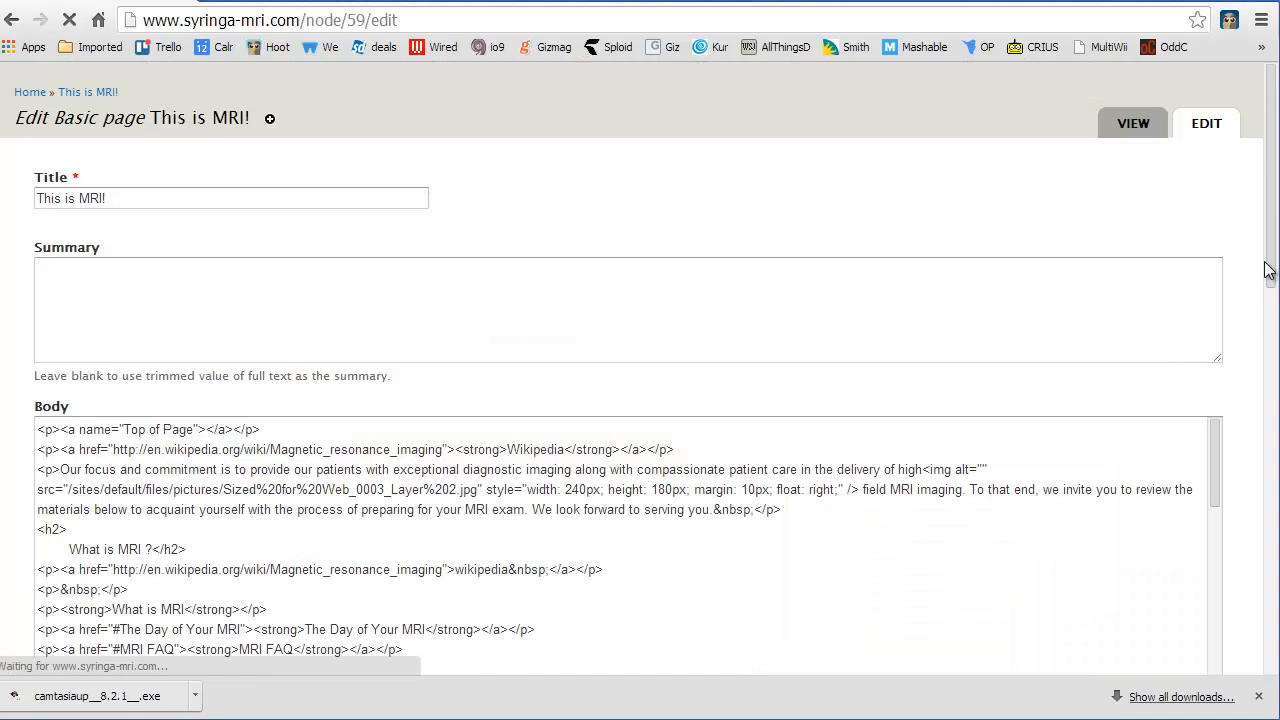
{"action": "scroll", "coordinate": [1272, 315], "scroll_direction": "down", "scroll_amount": 2}
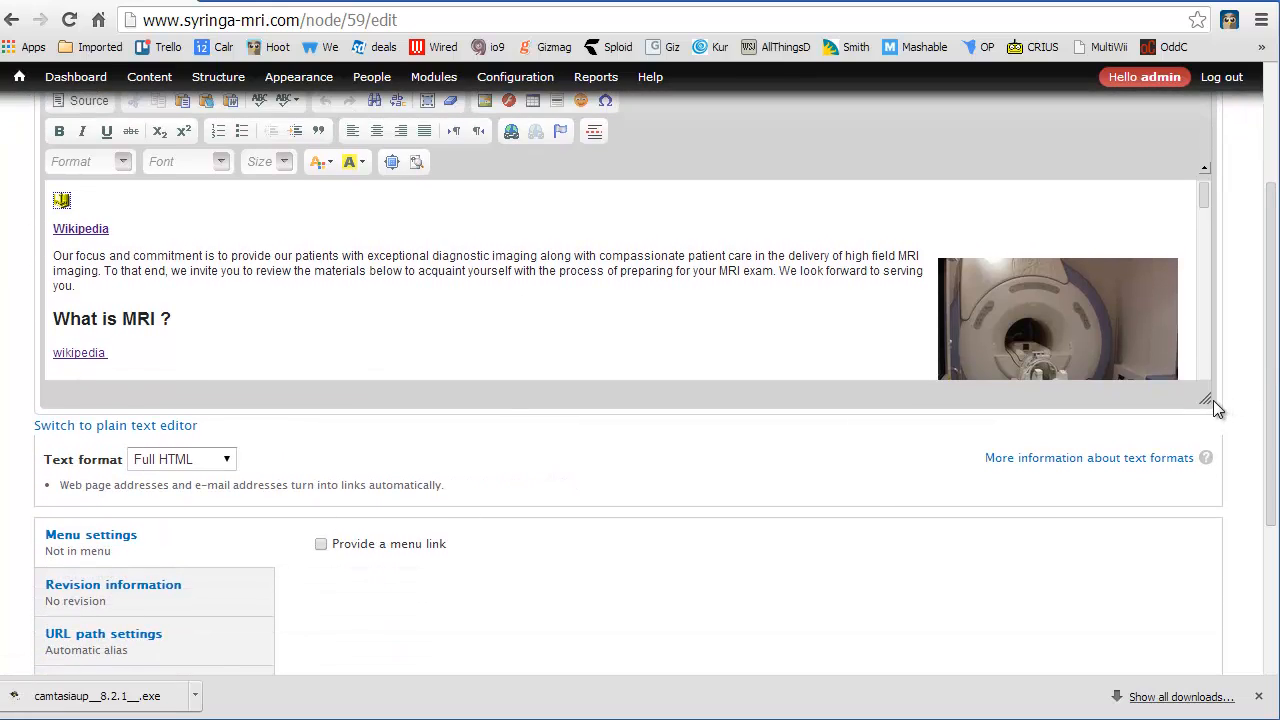
{"action": "left_click_drag", "start_coordinate": [1213, 400], "coordinate": [1198, 603]}
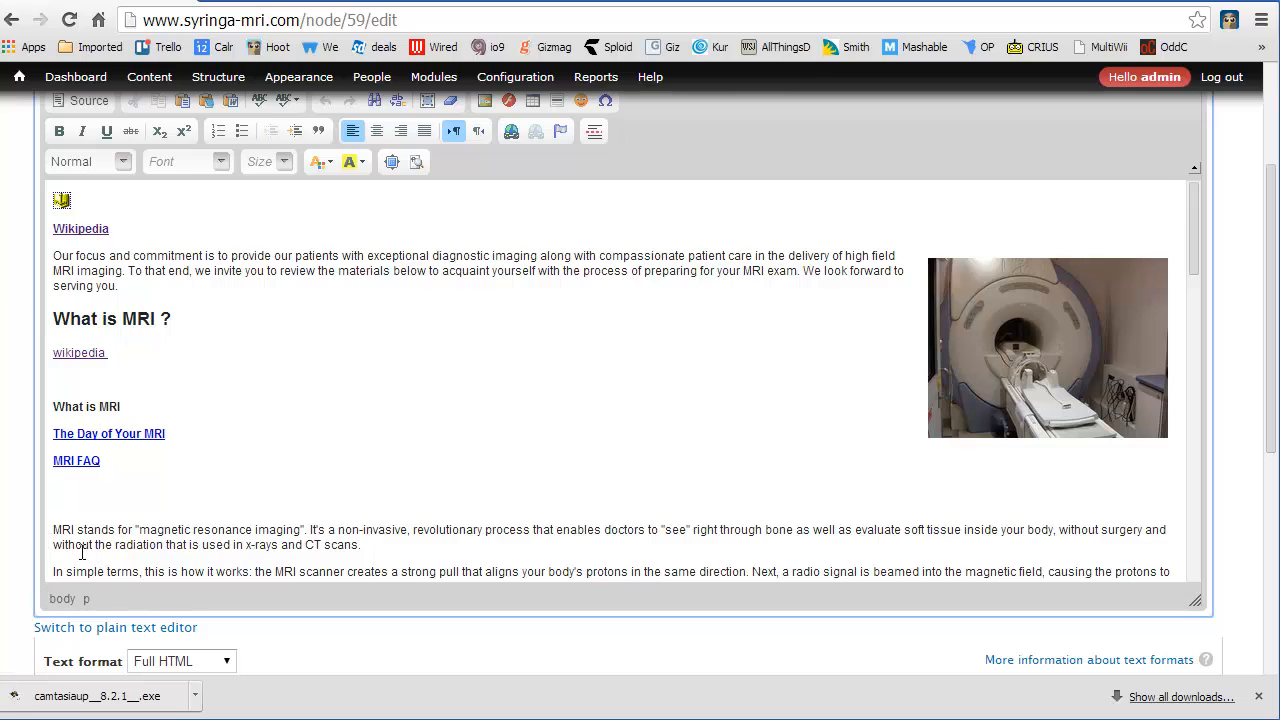
Place the cursor before the paragraph starting "The level of detail" and open the server file browser for a new image
{"action": "scroll", "coordinate": [82, 552], "scroll_direction": "down", "scroll_amount": 2}
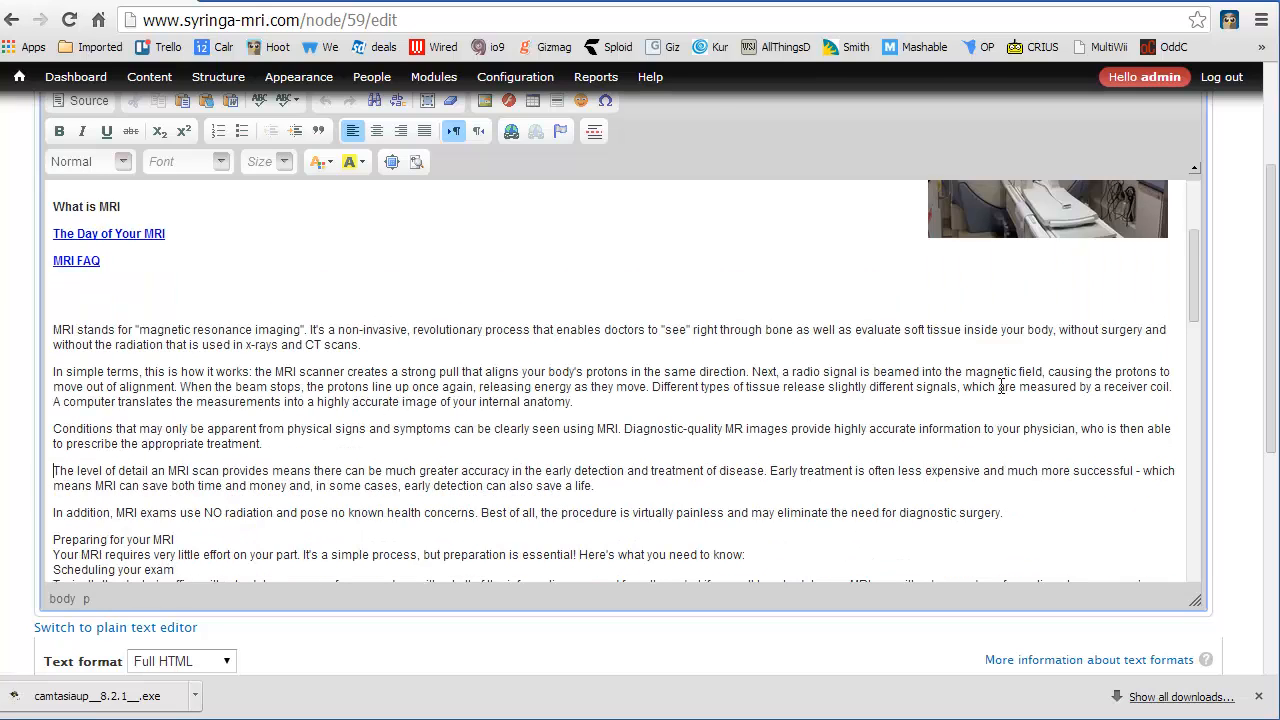
{"action": "left_click_drag", "start_coordinate": [1197, 291], "coordinate": [1204, 235]}
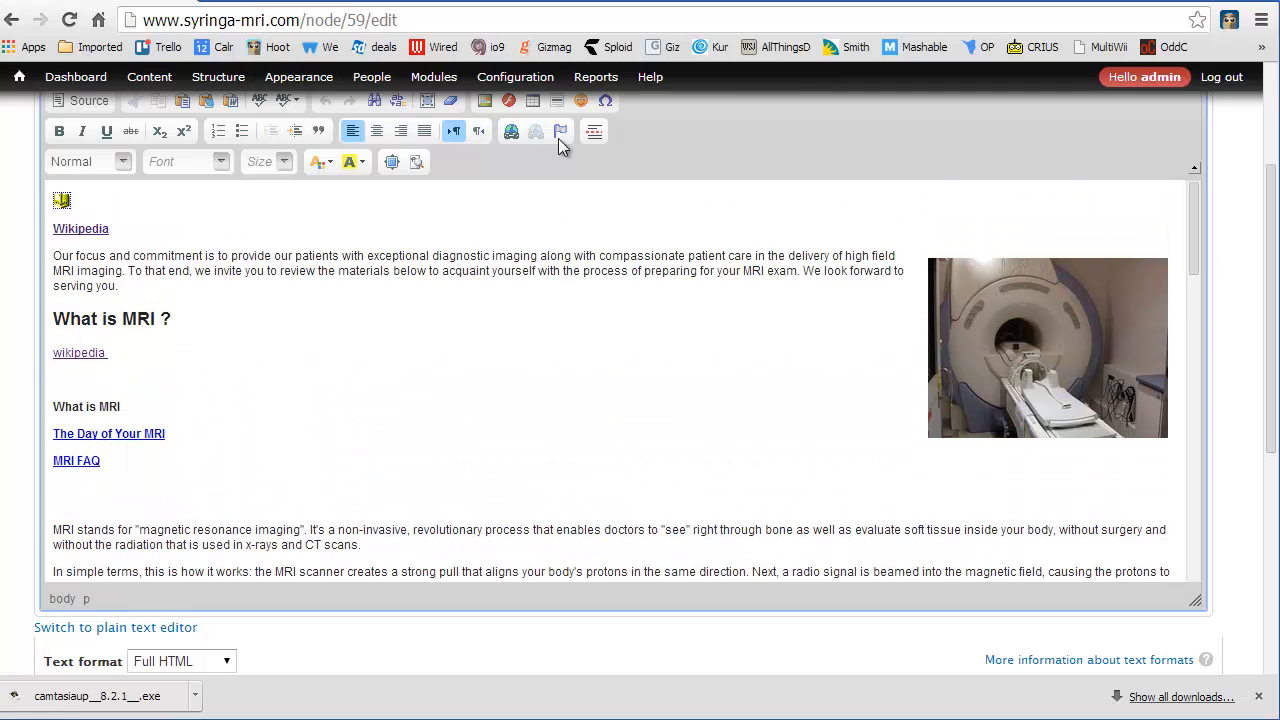
{"action": "scroll", "coordinate": [600, 243], "scroll_direction": "up", "scroll_amount": 1}
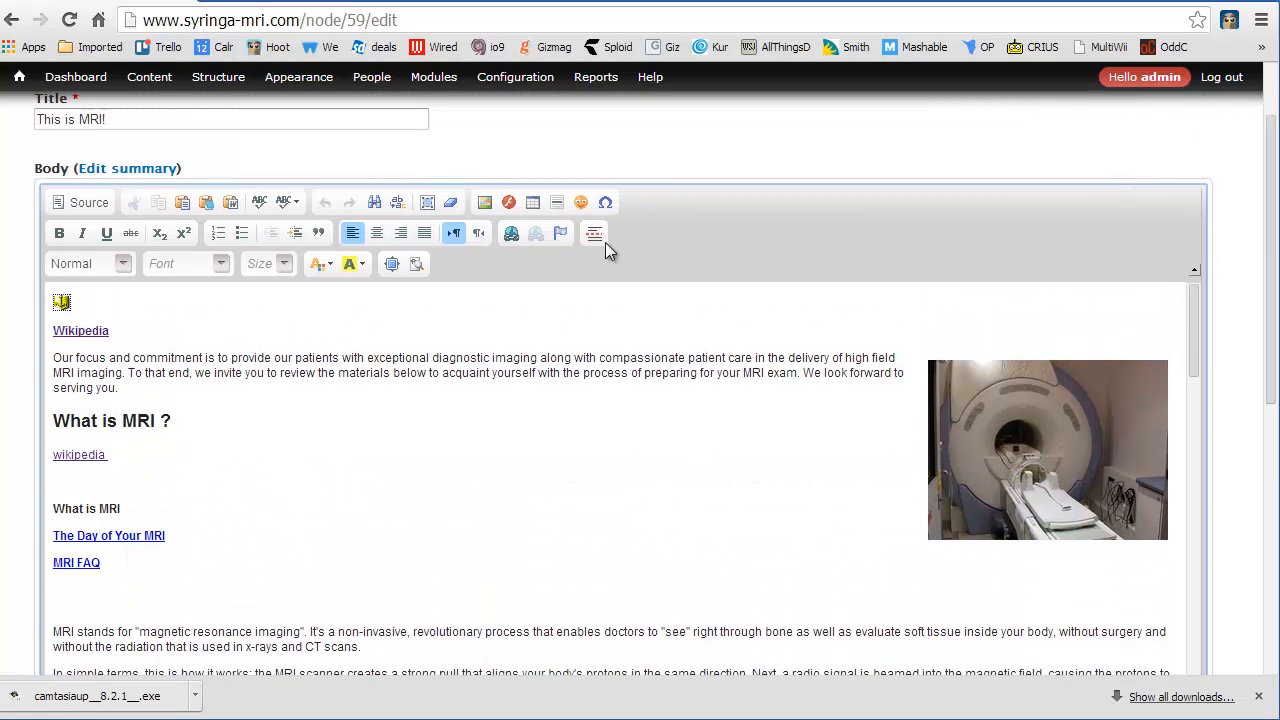
{"action": "left_click", "coordinate": [484, 204]}
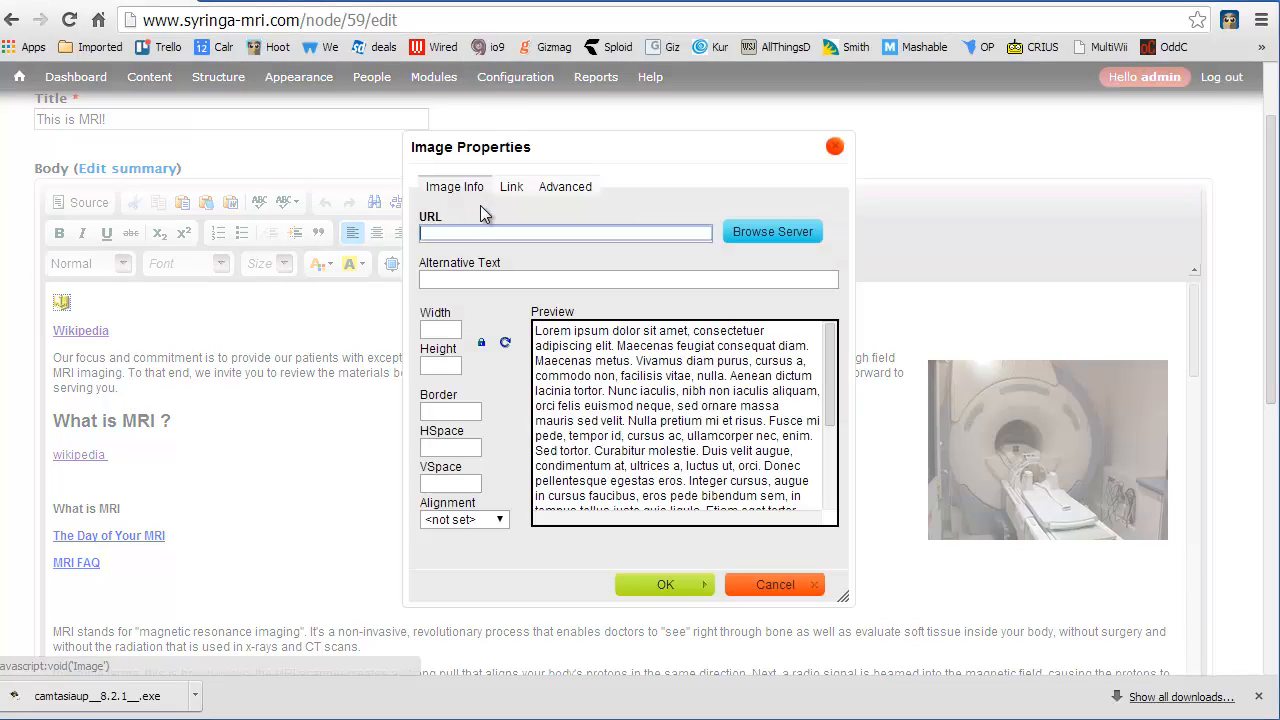
{"action": "left_click", "coordinate": [760, 233]}
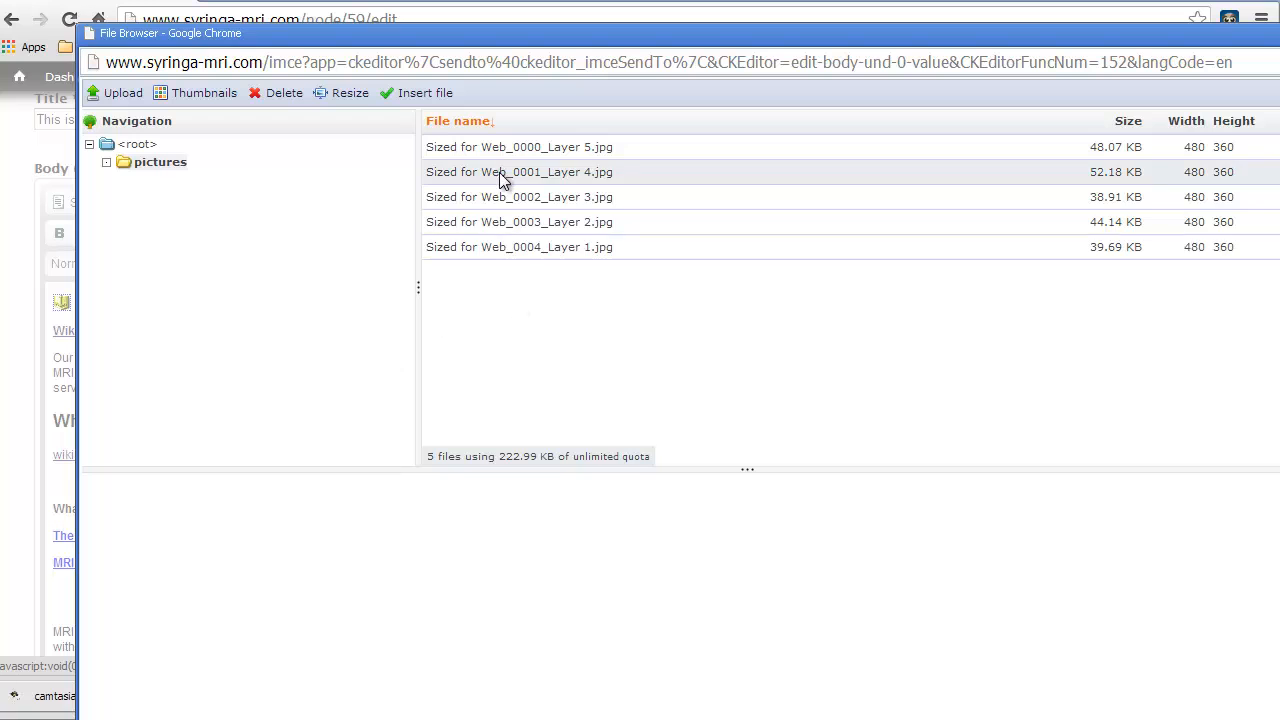
Start a file upload to the pictures folder and browse to the local MRI Images folder
{"action": "left_click", "coordinate": [120, 92]}
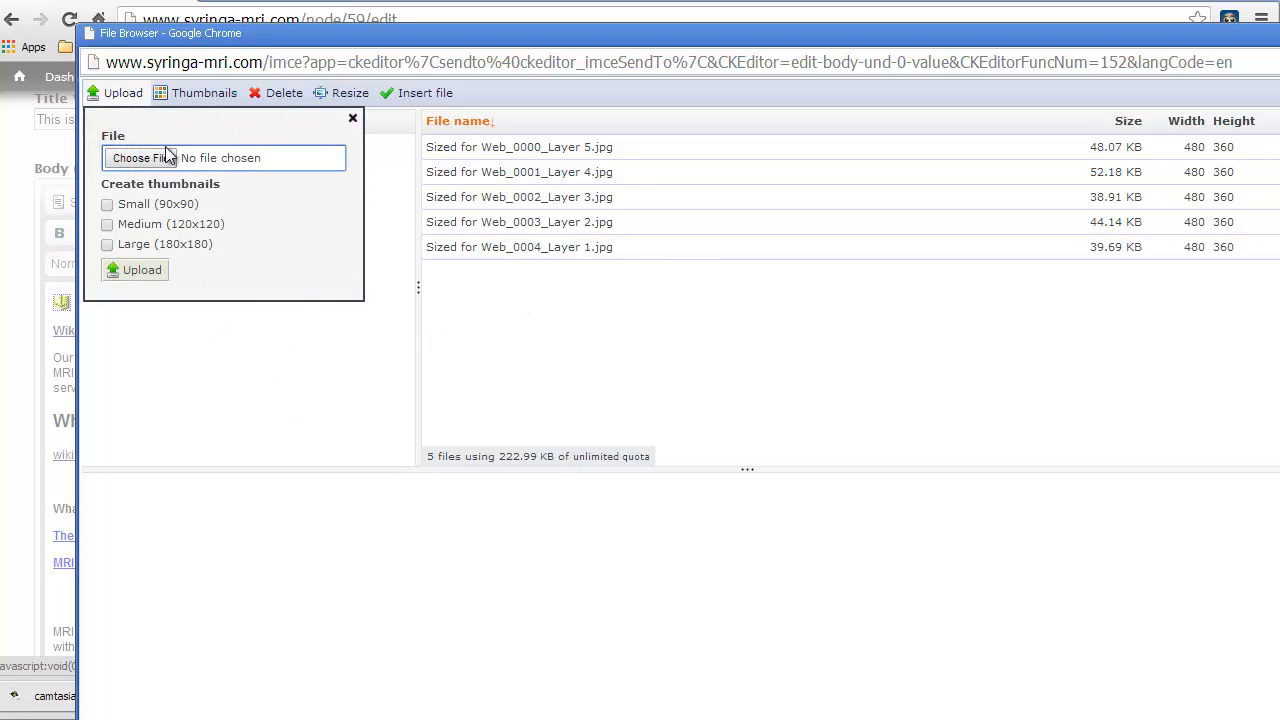
{"action": "left_click", "coordinate": [140, 160]}
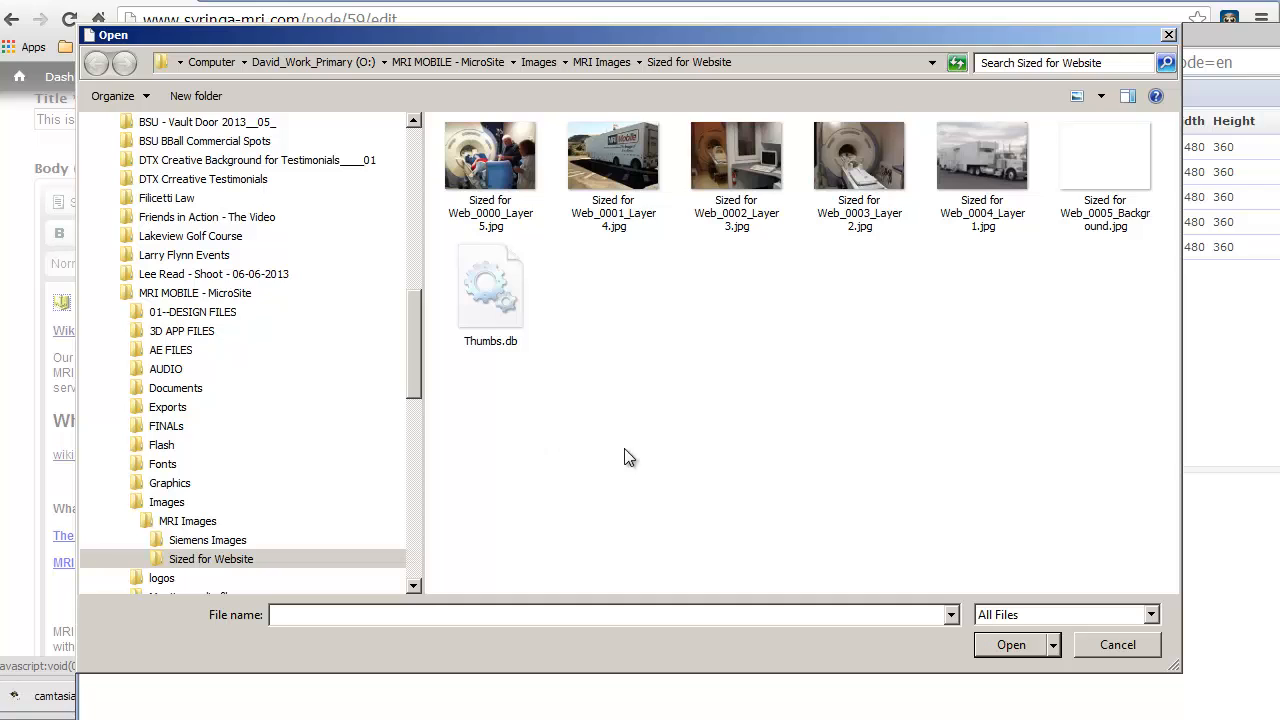
{"action": "left_click", "coordinate": [539, 63]}
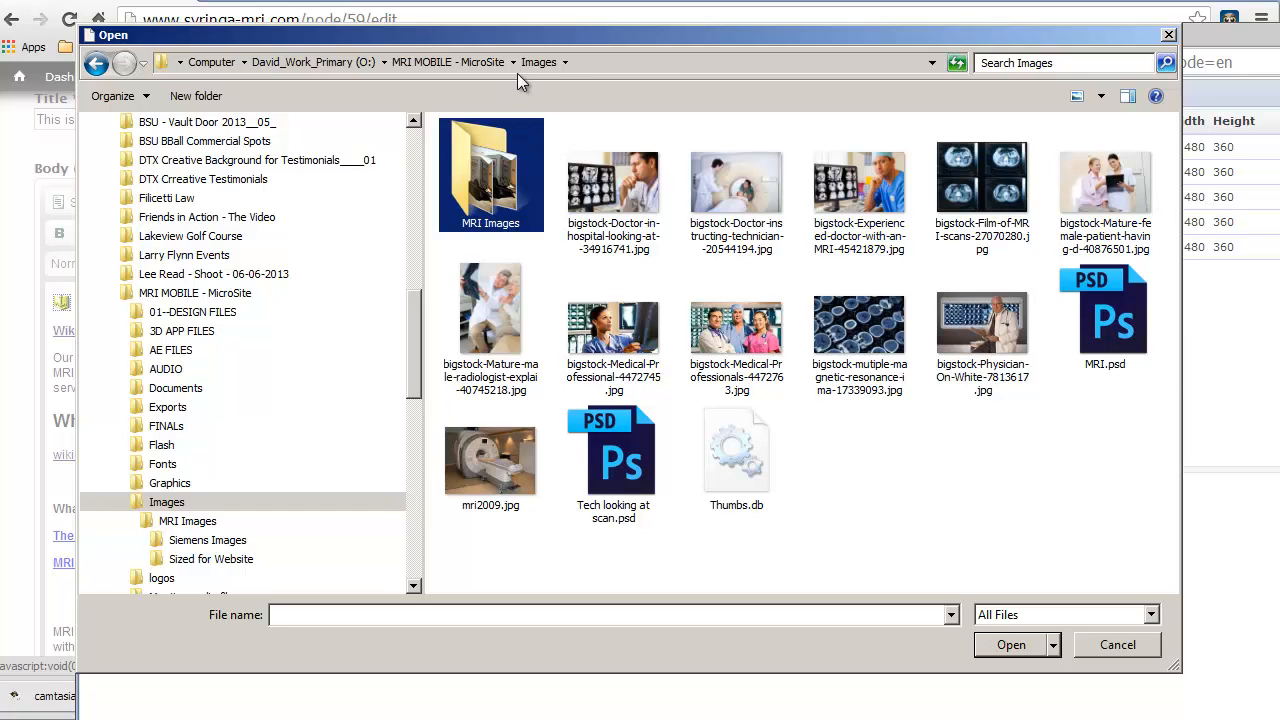
{"action": "double_click", "coordinate": [500, 200]}
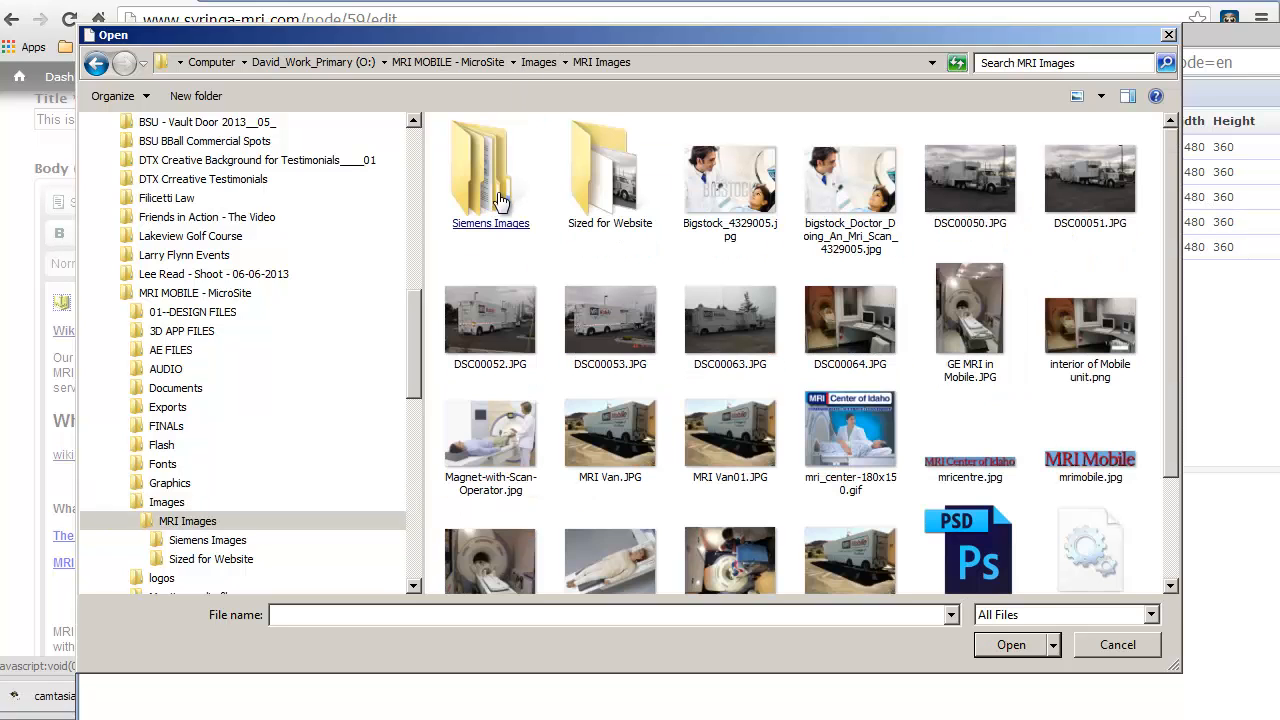
Show the MRI Images files in Details view with a Date modified column, sorted newest first
{"action": "left_click", "coordinate": [1101, 96]}
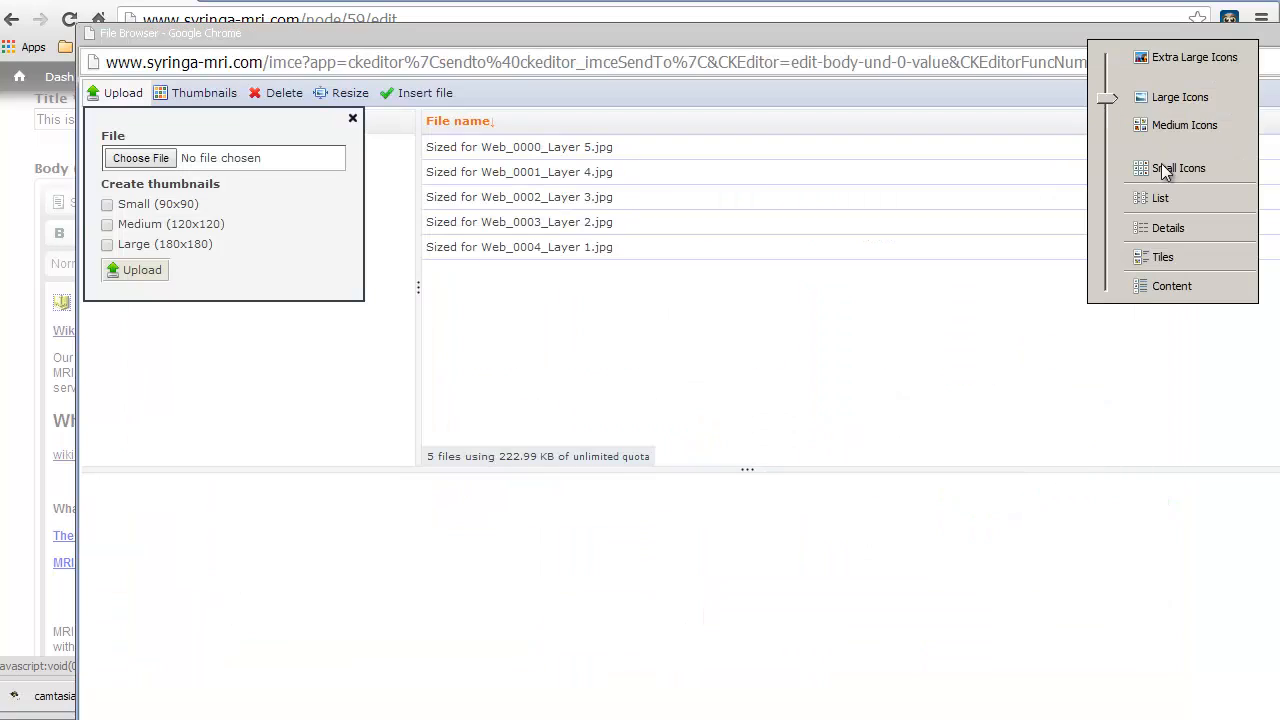
{"action": "left_click", "coordinate": [1170, 229]}
{"action": "right_click", "coordinate": [1075, 135]}
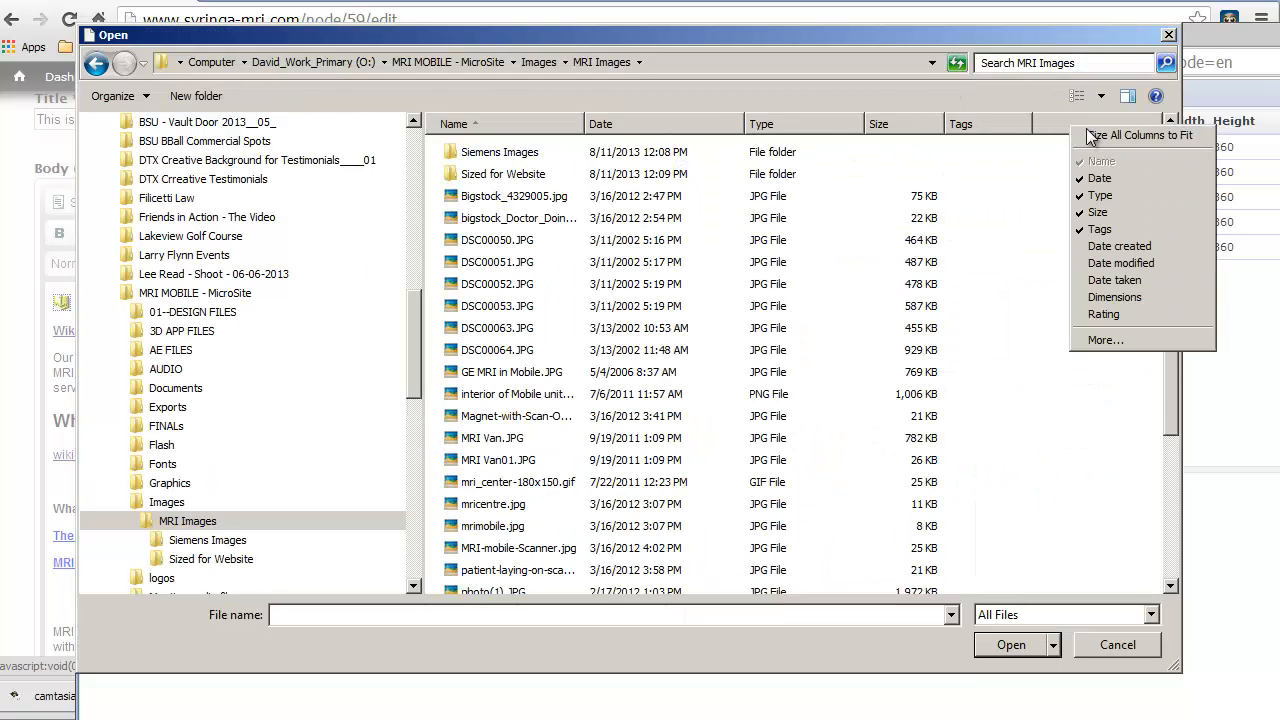
{"action": "left_click", "coordinate": [1100, 263]}
{"action": "left_click", "coordinate": [1068, 125]}
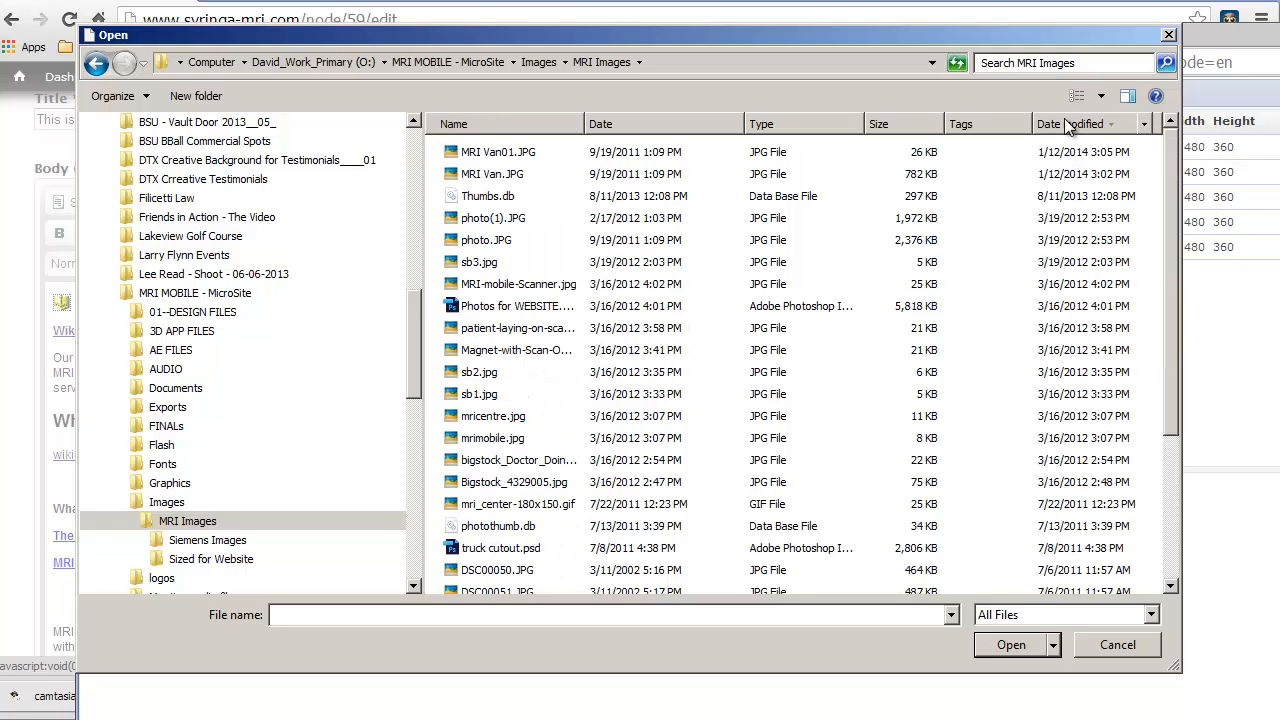
Upload MRI Van01.JPG without thumbnails and choose it as the image to insert
{"action": "double_click", "coordinate": [481, 155]}
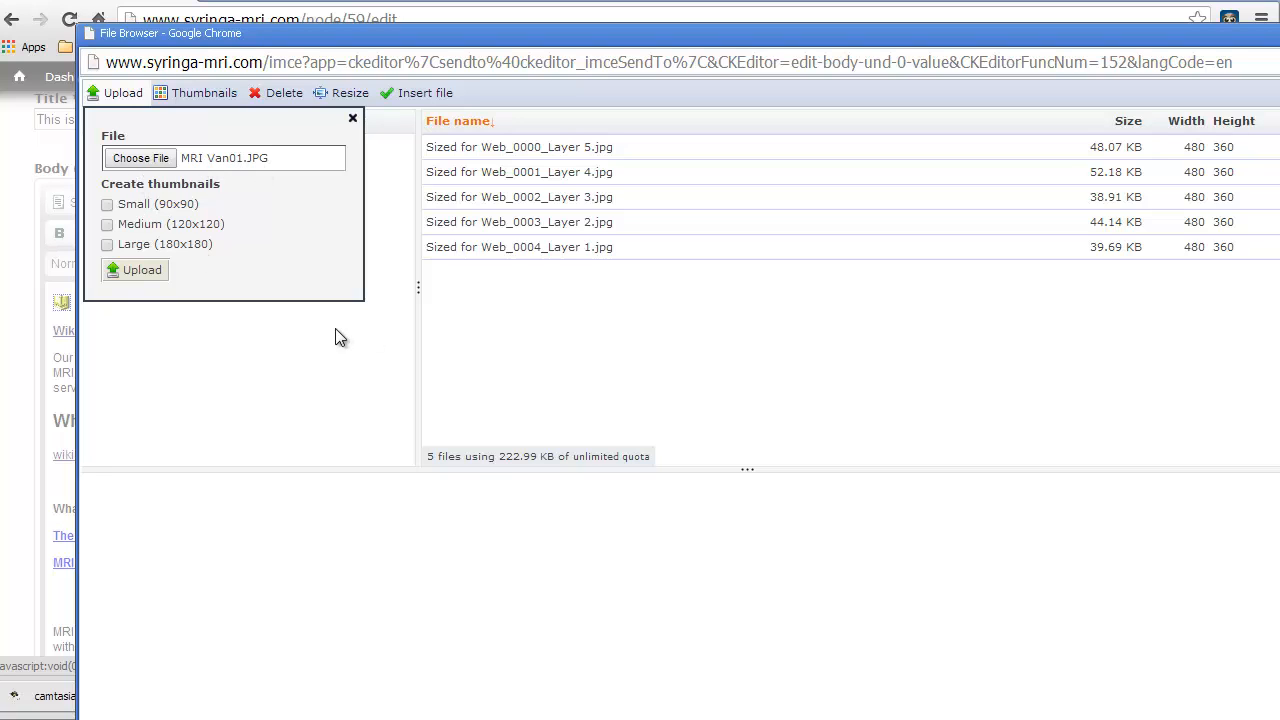
{"action": "left_click", "coordinate": [140, 270]}
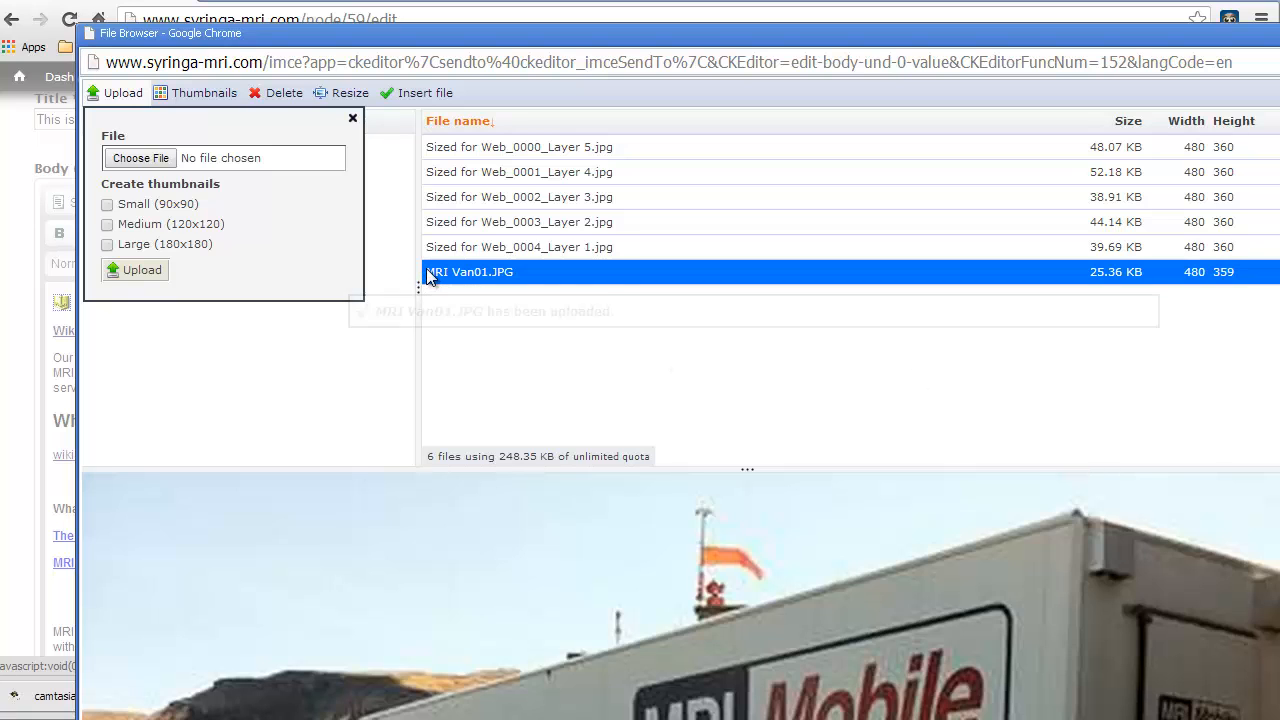
{"action": "double_click", "coordinate": [433, 276]}
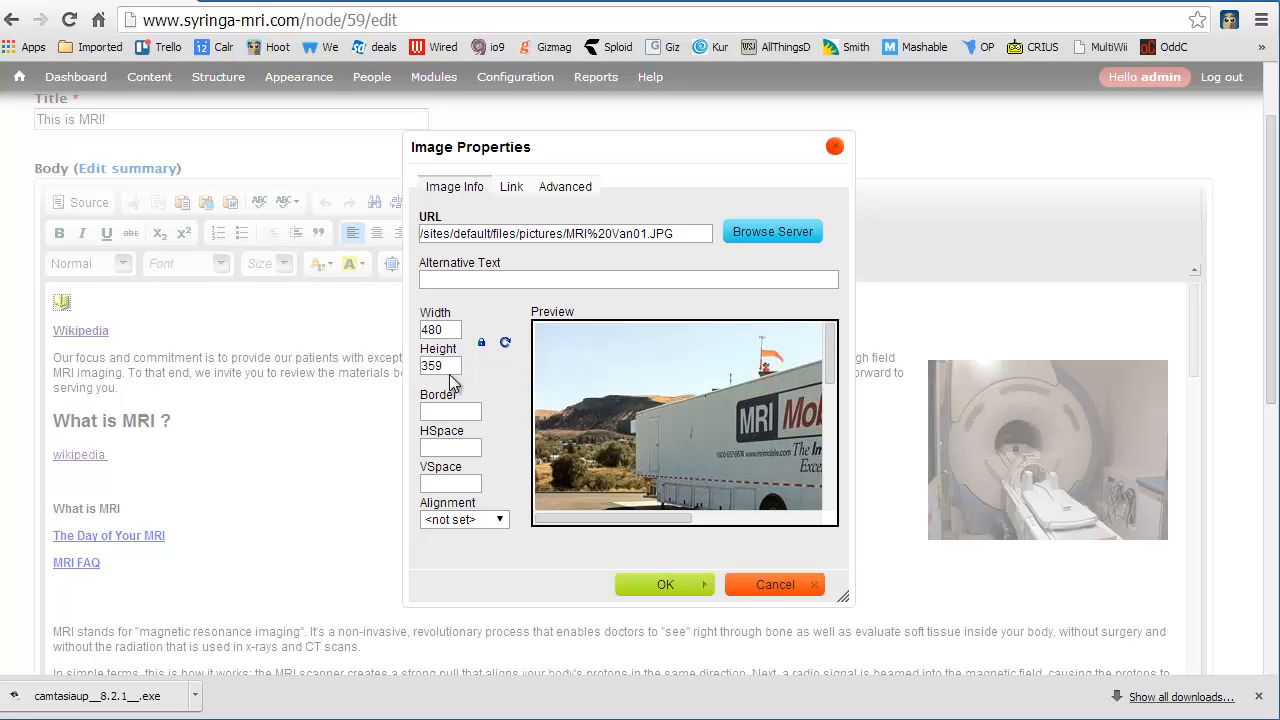
Insert the van image 240 pixels wide with horizontal and vertical spacing of 10 and Left alignment
{"action": "left_click_drag", "start_coordinate": [445, 327], "coordinate": [408, 325]}
{"action": "type", "text": "240"}
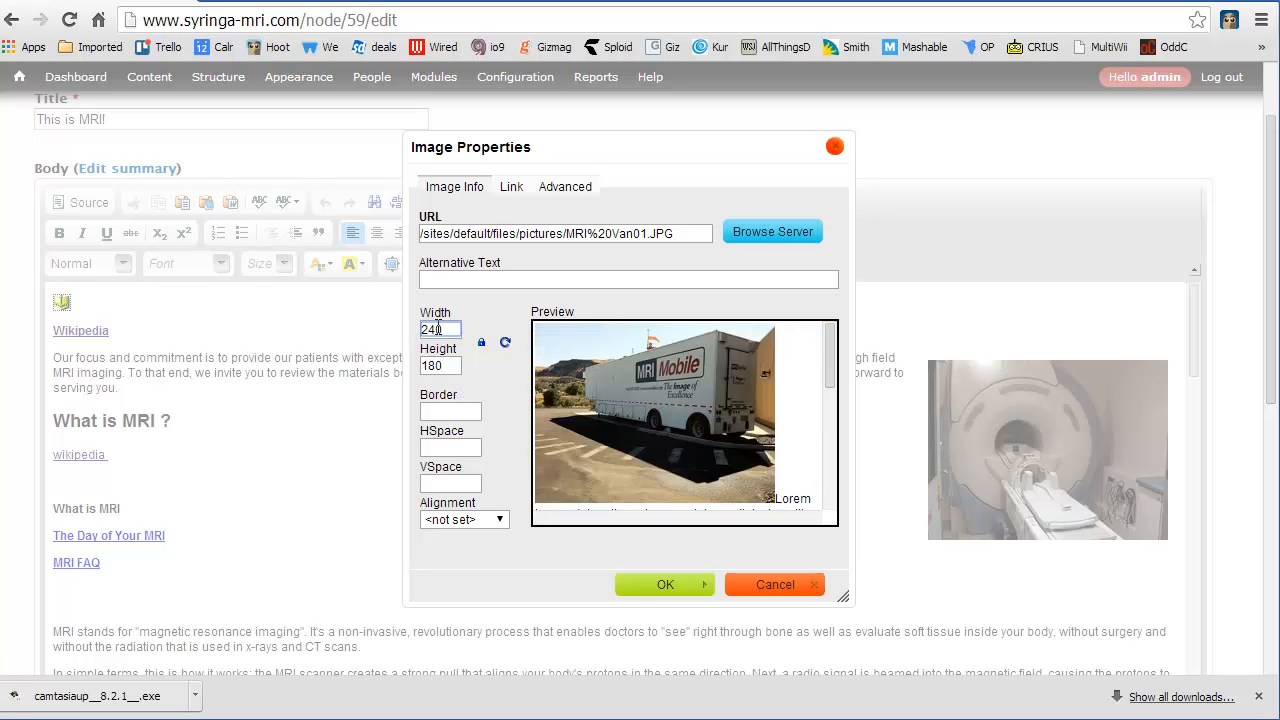
{"action": "left_click", "coordinate": [435, 448]}
{"action": "type", "text": "10"}
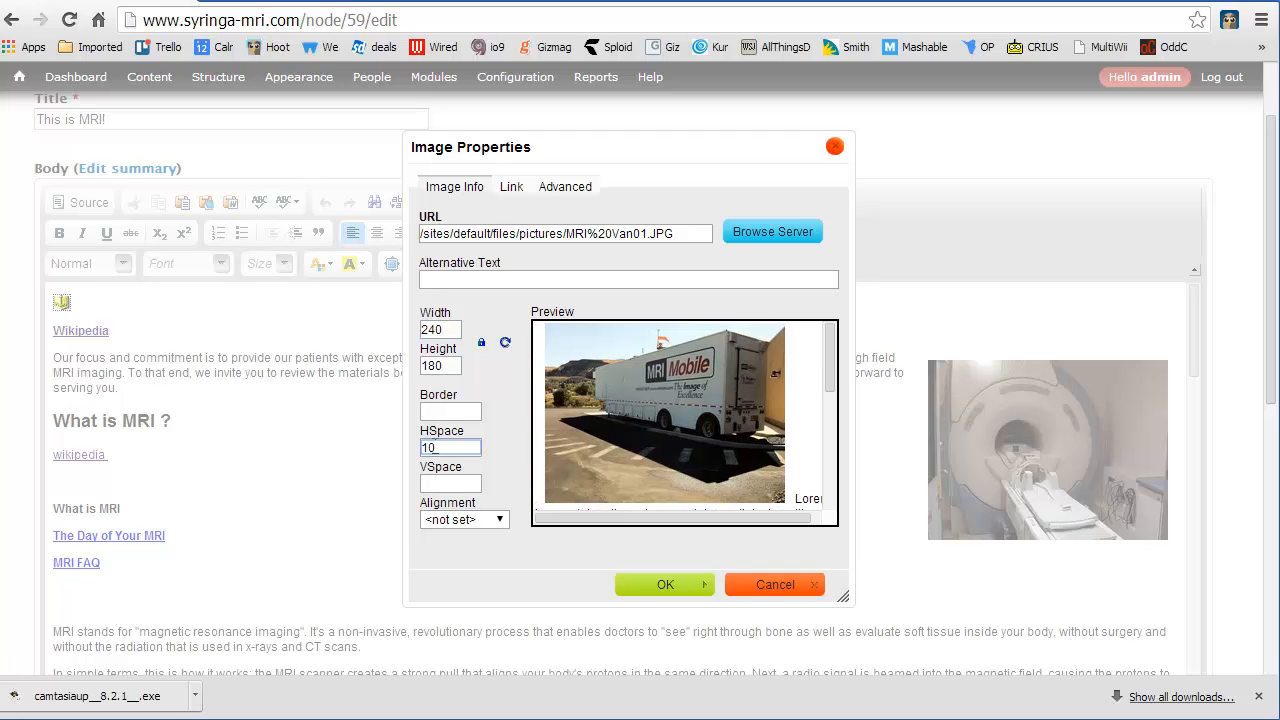
{"action": "left_click", "coordinate": [436, 487]}
{"action": "type", "text": "10"}
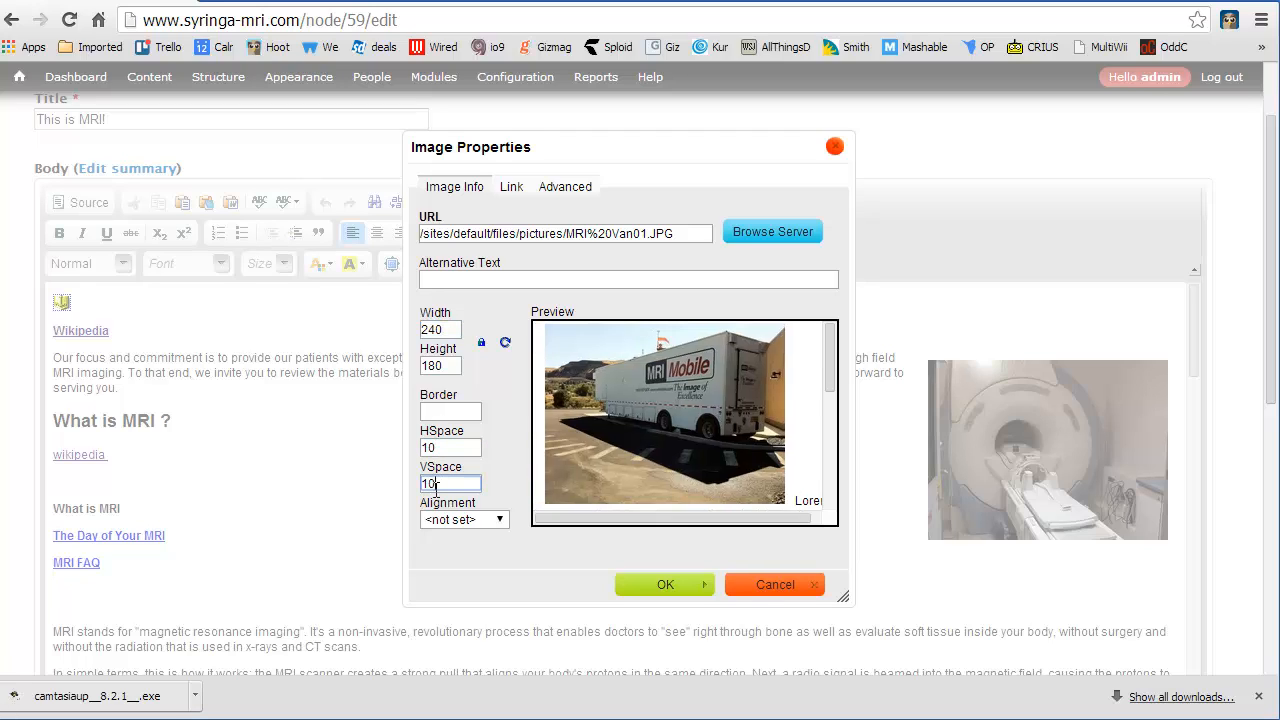
{"action": "left_click", "coordinate": [503, 521]}
{"action": "left_click", "coordinate": [458, 552]}
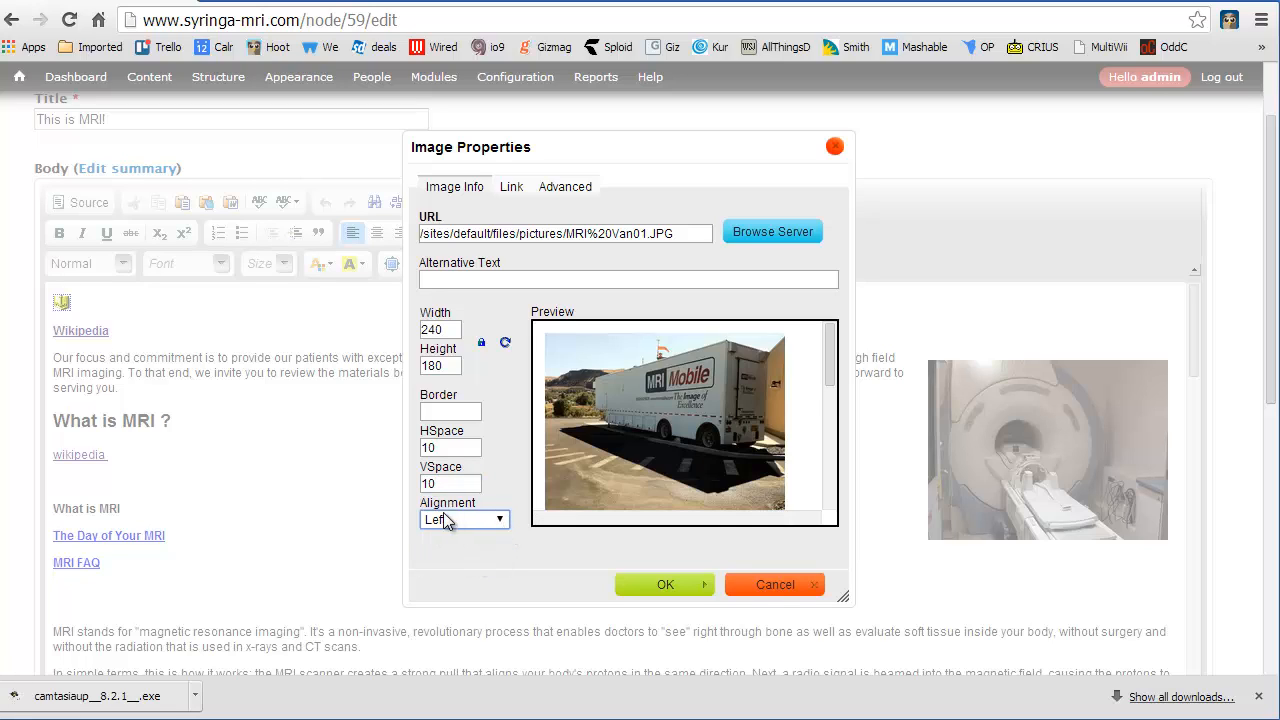
{"action": "left_click", "coordinate": [641, 583]}
Save the edited page and check the van image beside its paragraph on the published page
{"action": "left_click_drag", "start_coordinate": [1192, 303], "coordinate": [1150, 409]}
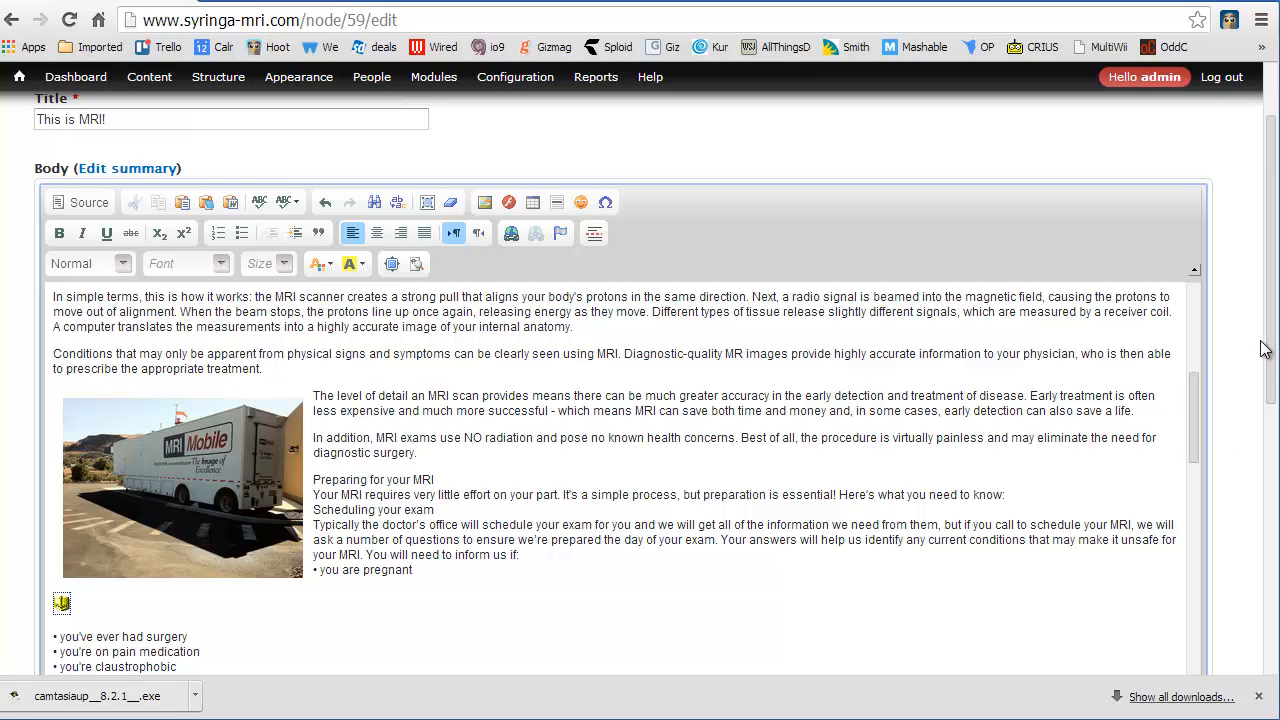
{"action": "left_click_drag", "start_coordinate": [1265, 348], "coordinate": [1265, 618]}
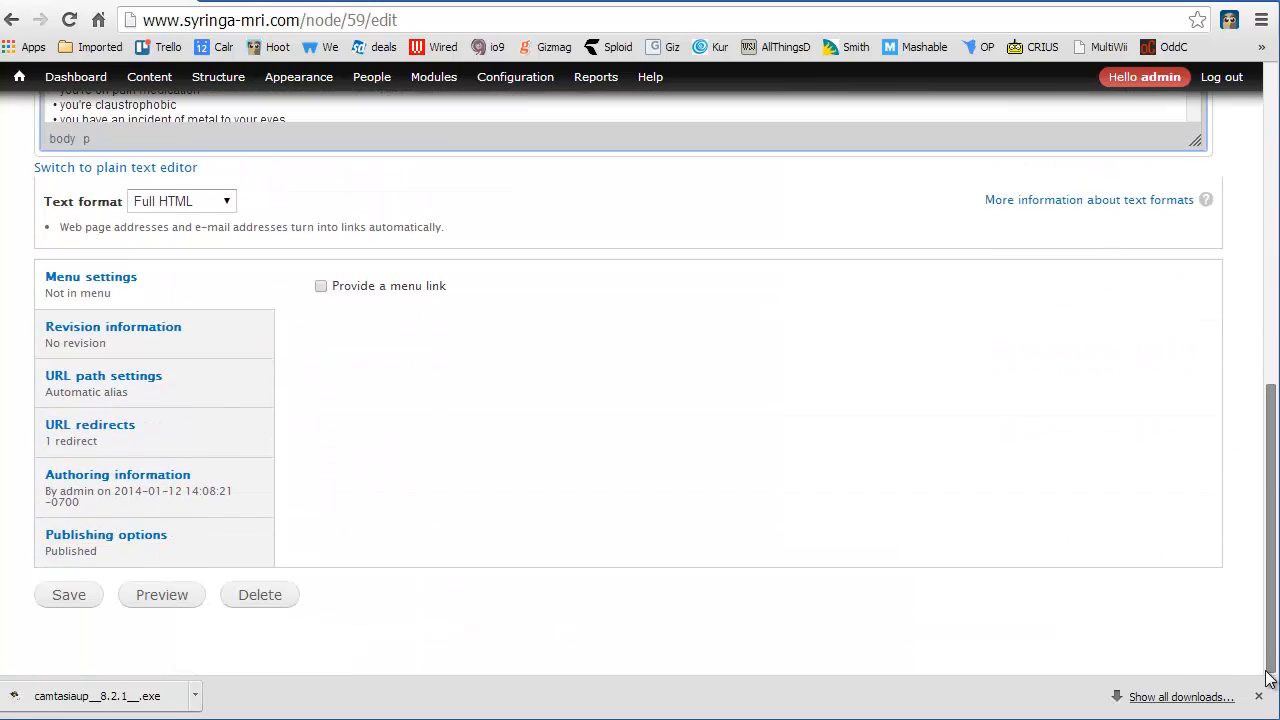
{"action": "left_click", "coordinate": [68, 597]}
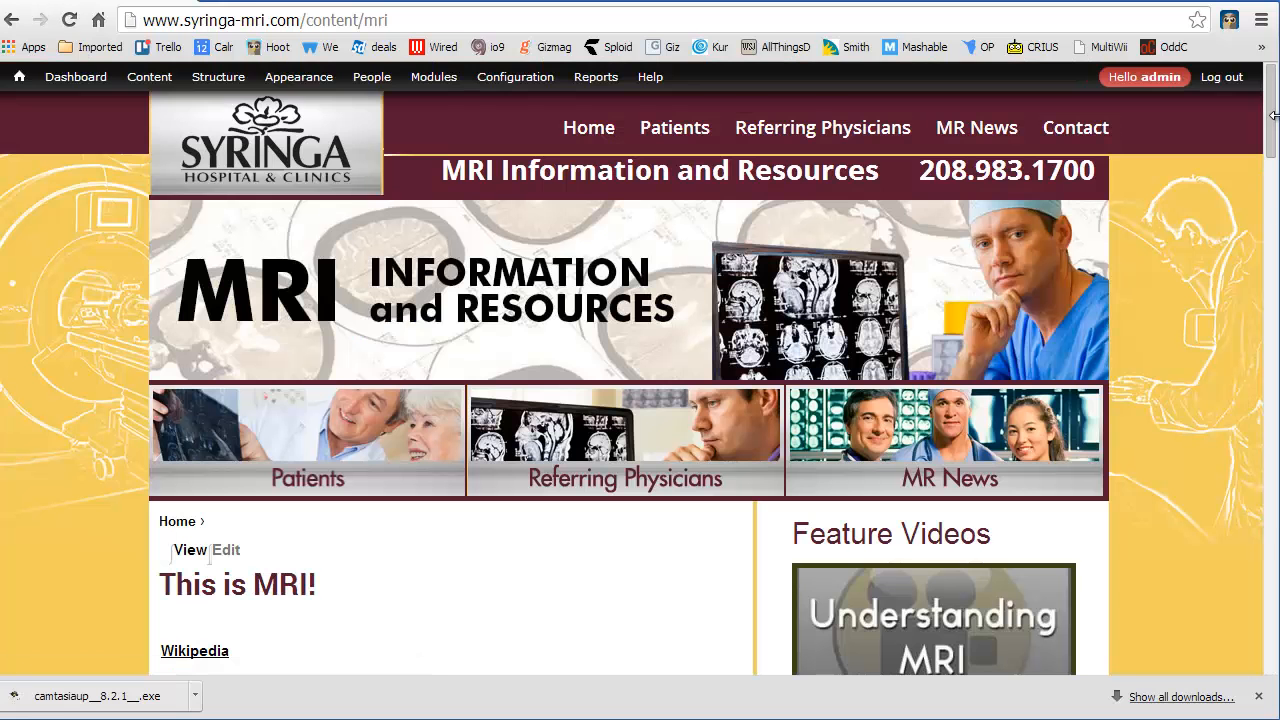
{"action": "left_click_drag", "start_coordinate": [1273, 116], "coordinate": [1247, 311]}
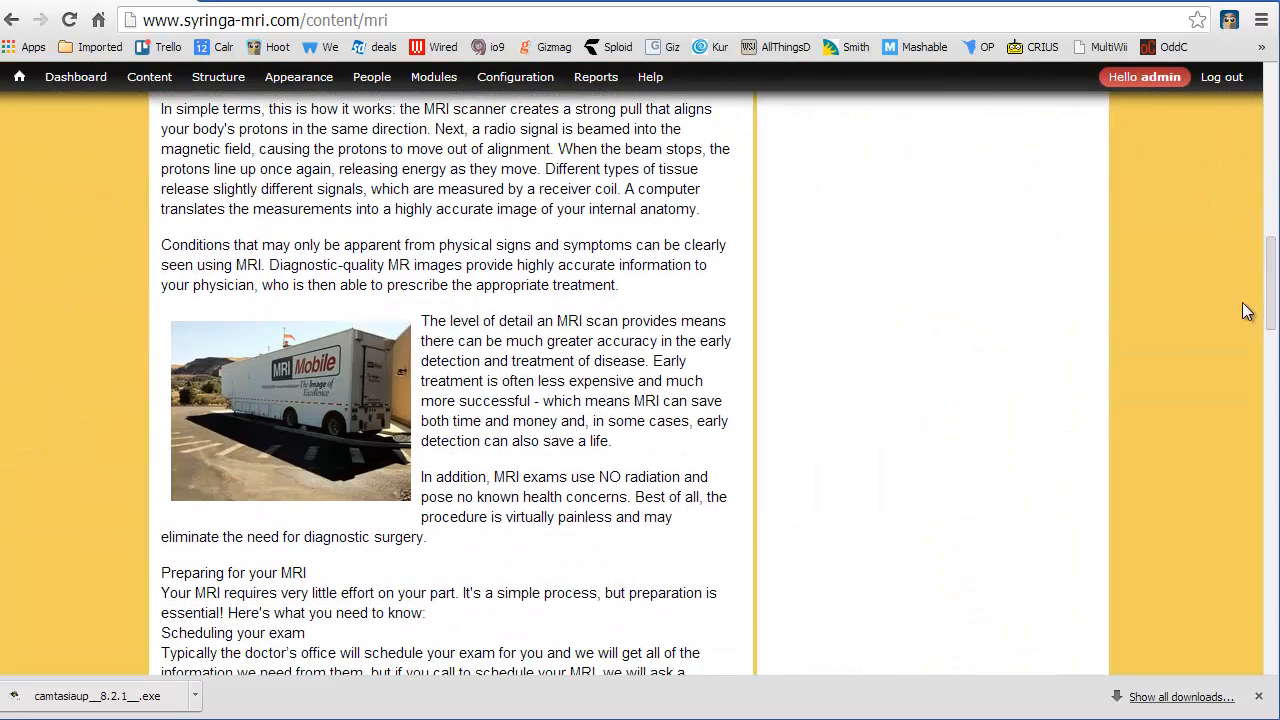